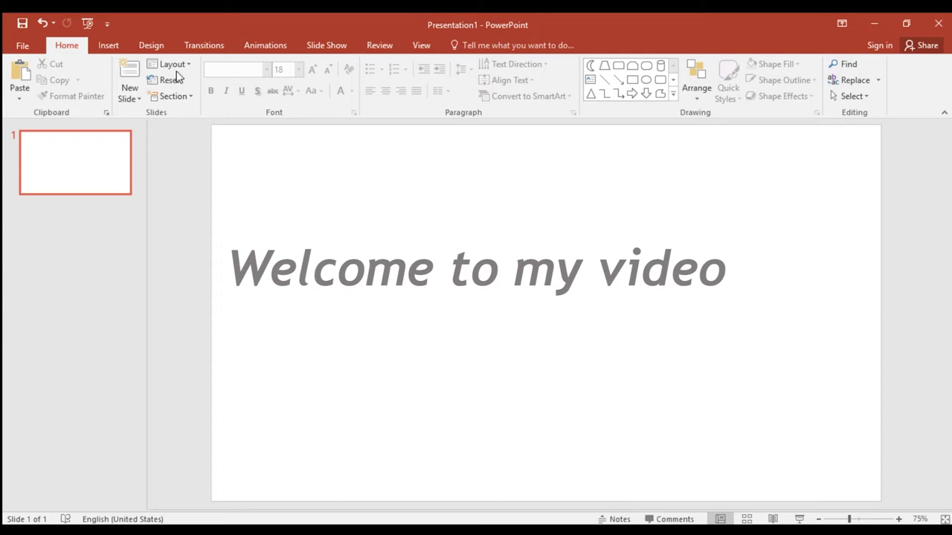
Apply a solid light grey background fill to the slide through Format Background
{"action": "left_click", "coordinate": [162, 49]}
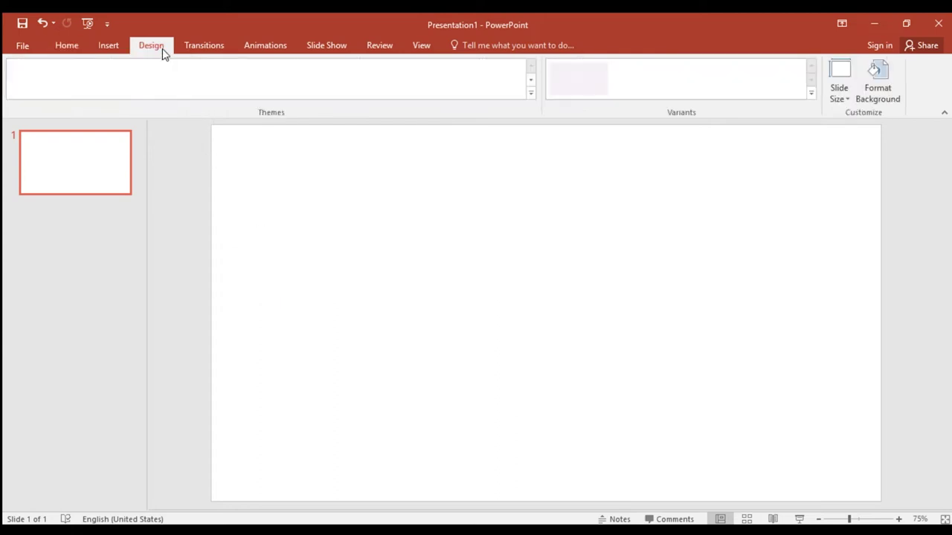
{"action": "left_click", "coordinate": [879, 95]}
{"action": "left_click", "coordinate": [918, 297]}
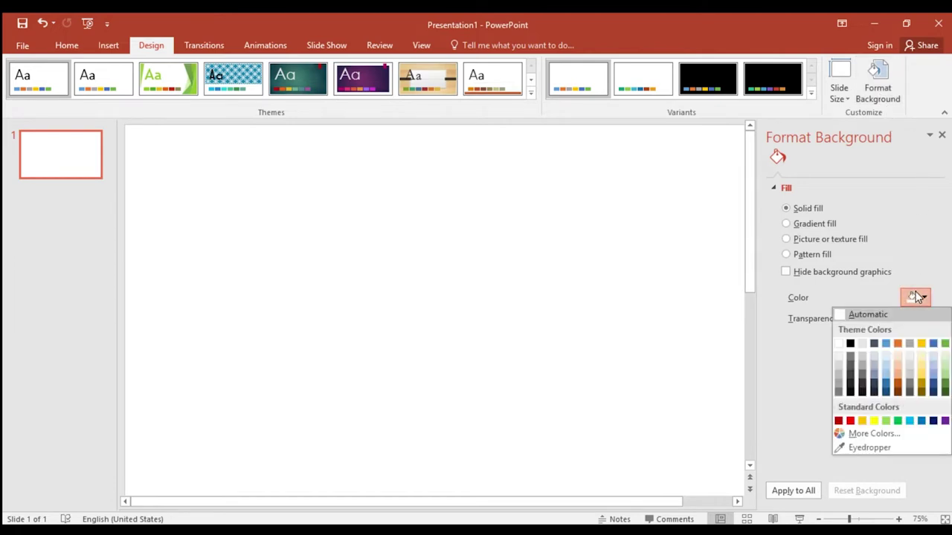
{"action": "left_click", "coordinate": [841, 379]}
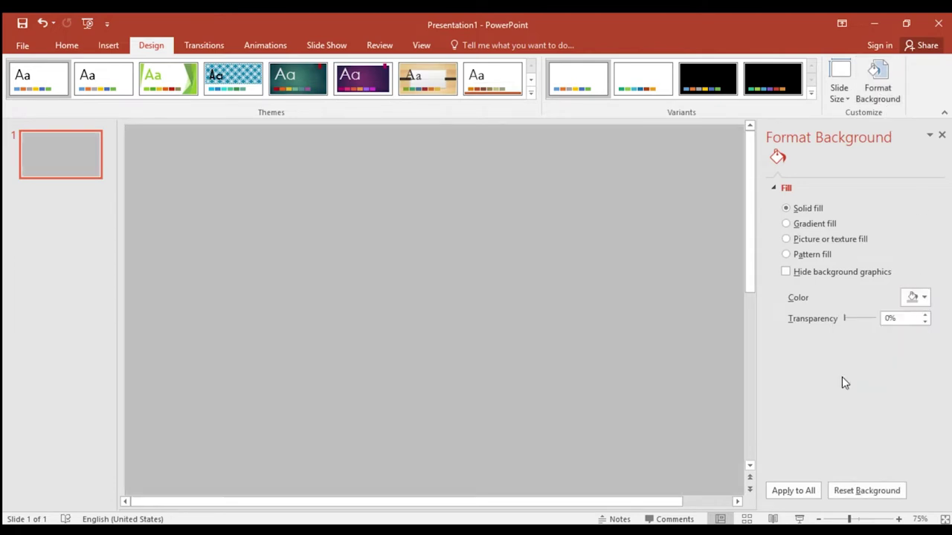
Draw a blue rounded-rectangle band near the slide bottom and stack copies into a six-band column
{"action": "left_click", "coordinate": [109, 46]}
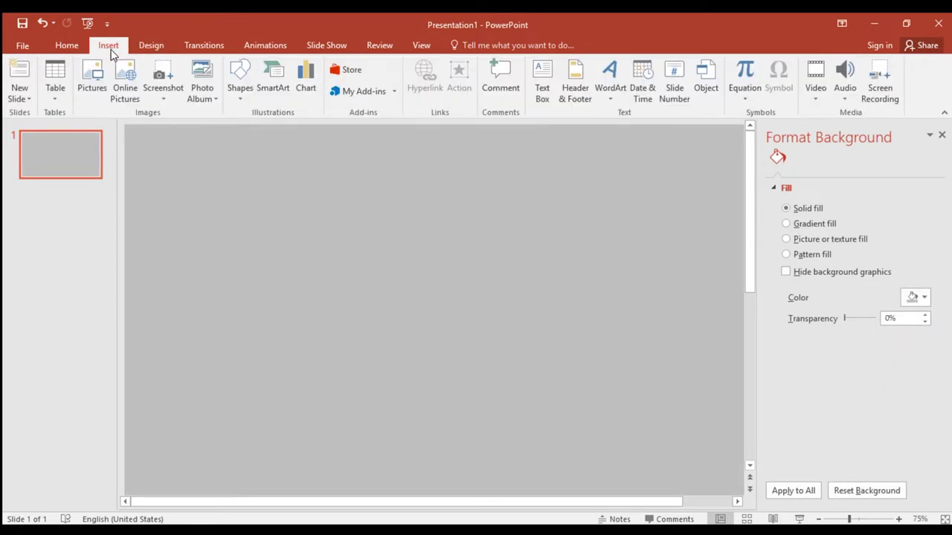
{"action": "left_click", "coordinate": [236, 71]}
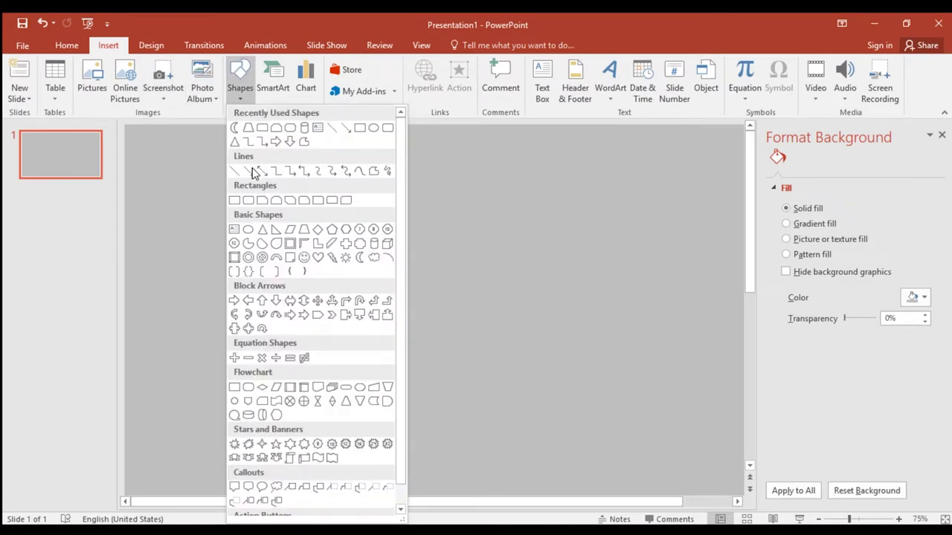
{"action": "left_click", "coordinate": [250, 206]}
{"action": "mouse_move", "coordinate": [377, 399]}
{"action": "left_mouse_down"}
{"action": "mouse_move", "coordinate": [504, 472]}
{"action": "mouse_move", "coordinate": [533, 440]}
{"action": "left_mouse_up"}
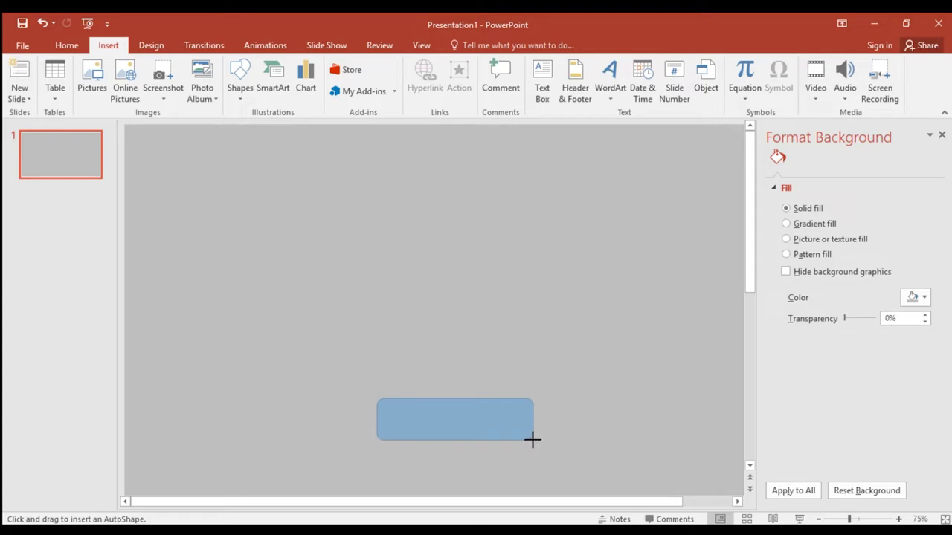
{"action": "left_click_drag", "start_coordinate": [532, 439], "coordinate": [531, 439]}
{"action": "left_click_drag", "start_coordinate": [468, 393], "coordinate": [465, 426]}
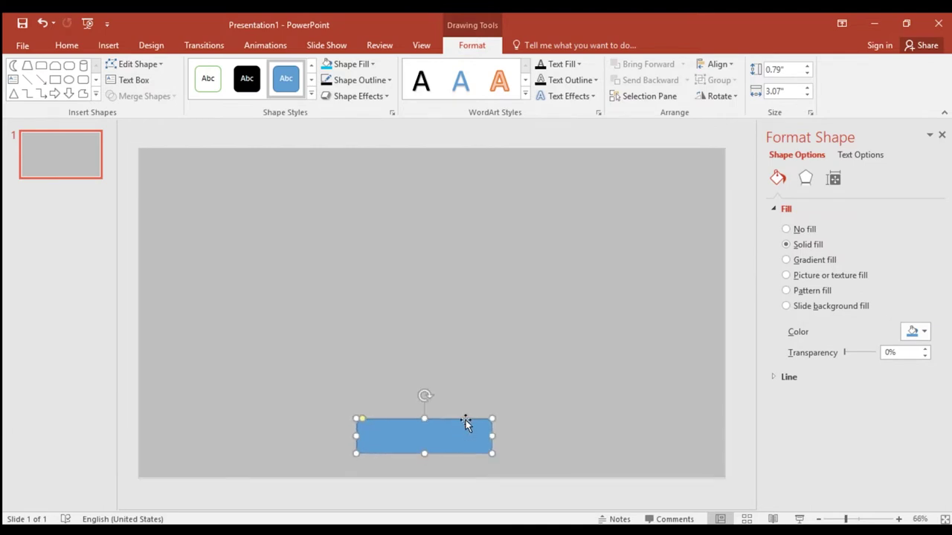
{"action": "mouse_move", "coordinate": [468, 426]}
{"action": "left_mouse_down"}
{"action": "mouse_move", "coordinate": [482, 427]}
{"action": "mouse_move", "coordinate": [437, 423]}
{"action": "mouse_move", "coordinate": [456, 413]}
{"action": "mouse_move", "coordinate": [450, 283]}
{"action": "left_mouse_up"}
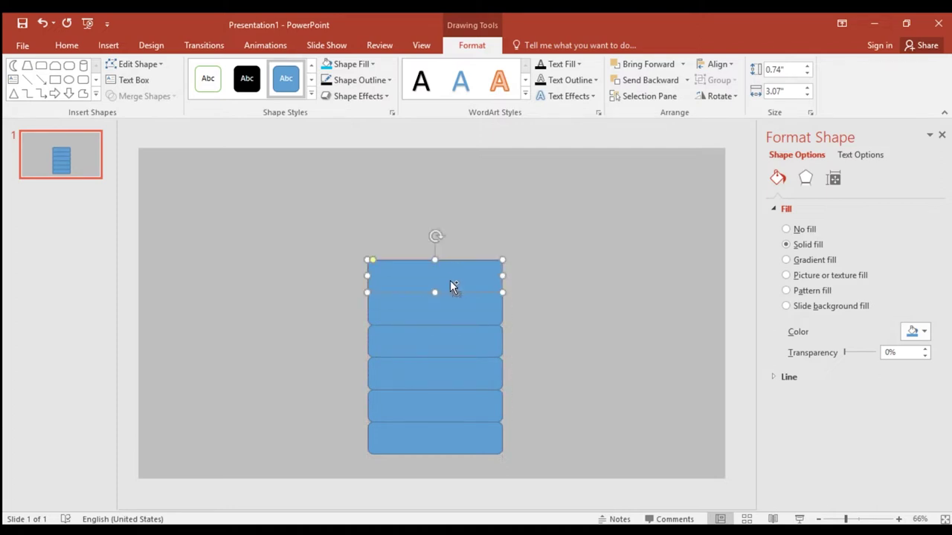
{"action": "left_click", "coordinate": [561, 373]}
Draw a blue trapezoid above the stacked bands
{"action": "left_click", "coordinate": [109, 46]}
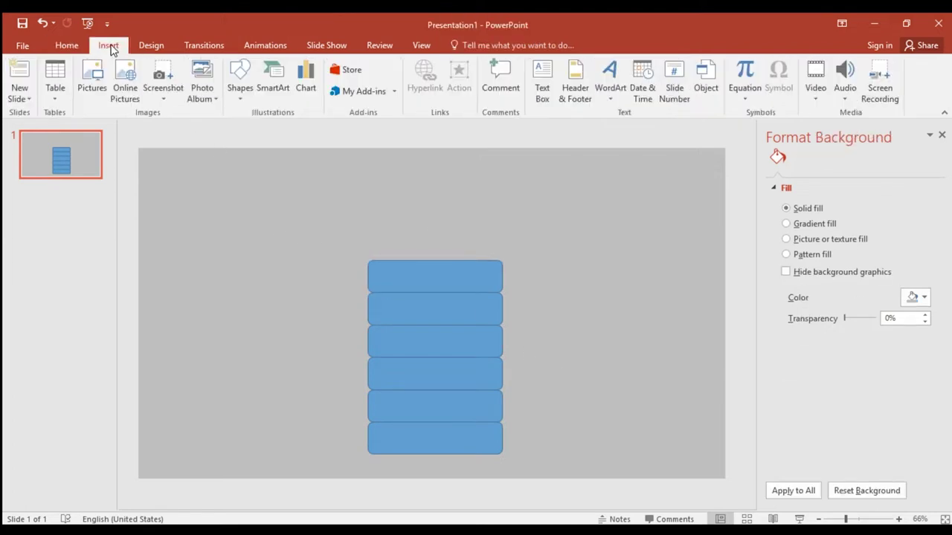
{"action": "left_click", "coordinate": [239, 78]}
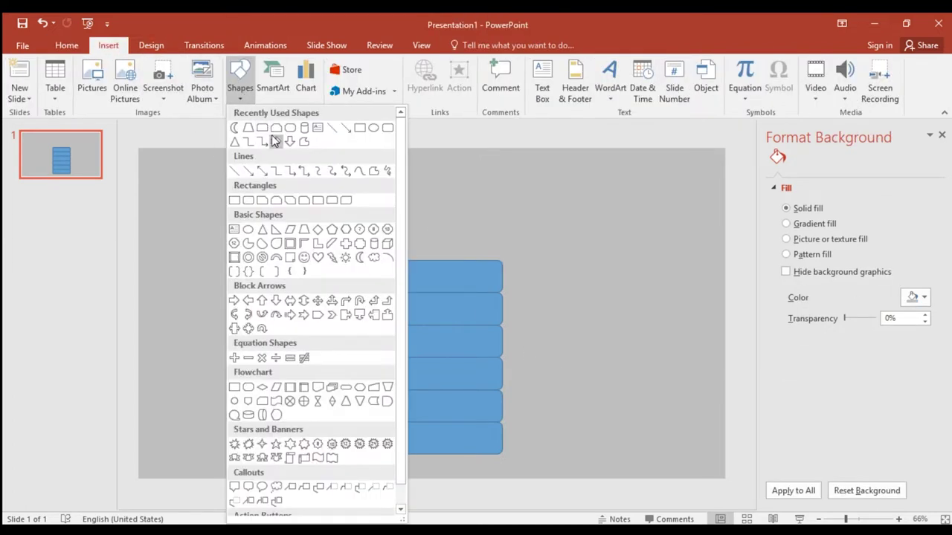
{"action": "left_click", "coordinate": [303, 232]}
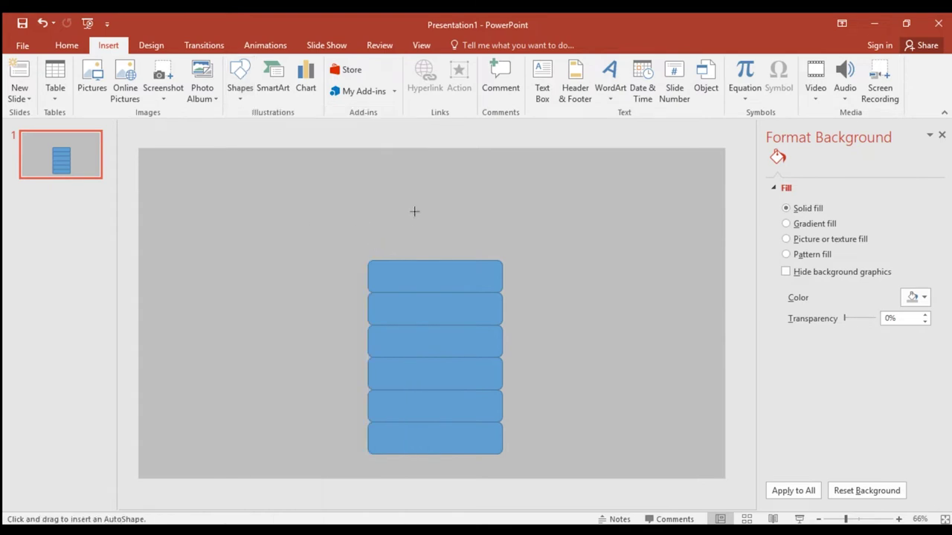
{"action": "left_click_drag", "start_coordinate": [395, 200], "coordinate": [476, 291]}
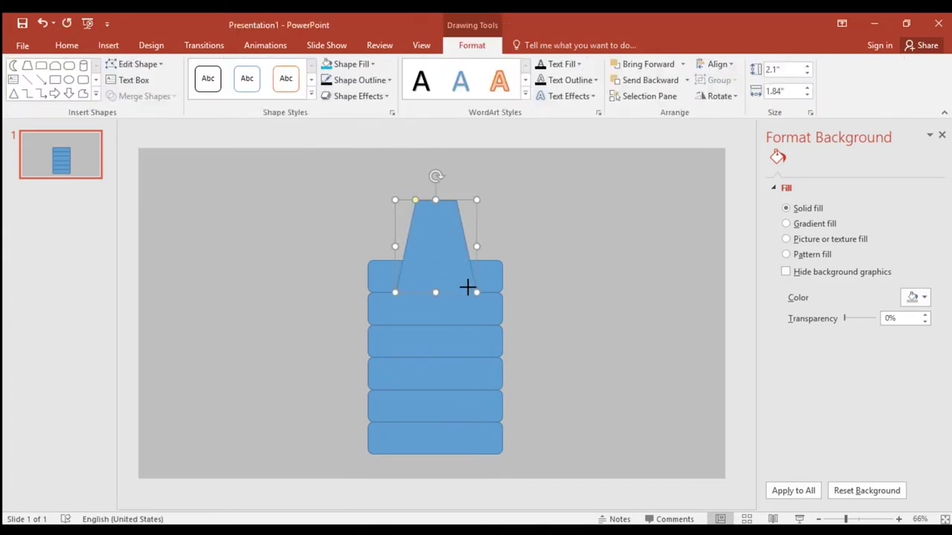
Widen the trapezoid to the body's width, shorten it and narrow its top into a shoulder
{"action": "left_click_drag", "start_coordinate": [452, 266], "coordinate": [448, 266]}
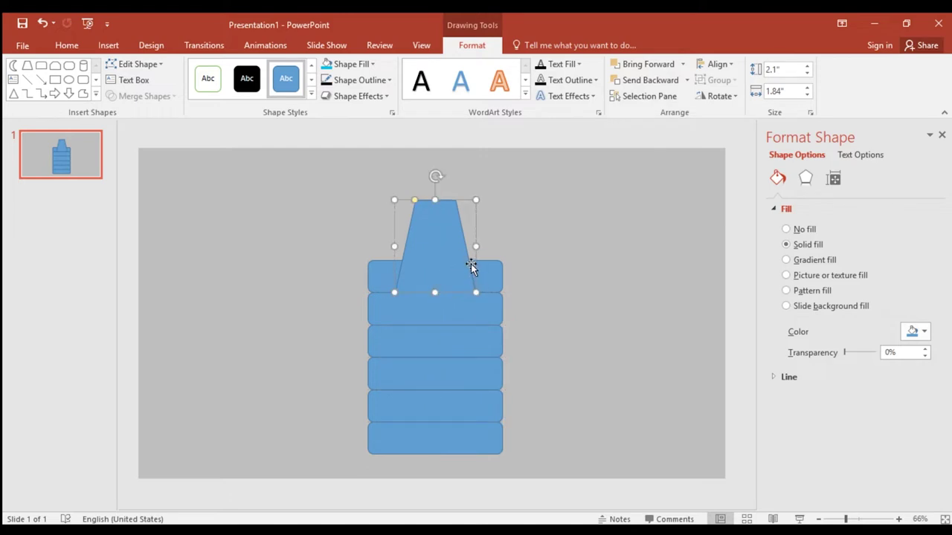
{"action": "left_click_drag", "start_coordinate": [476, 246], "coordinate": [499, 249]}
{"action": "left_click_drag", "start_coordinate": [464, 283], "coordinate": [467, 246]}
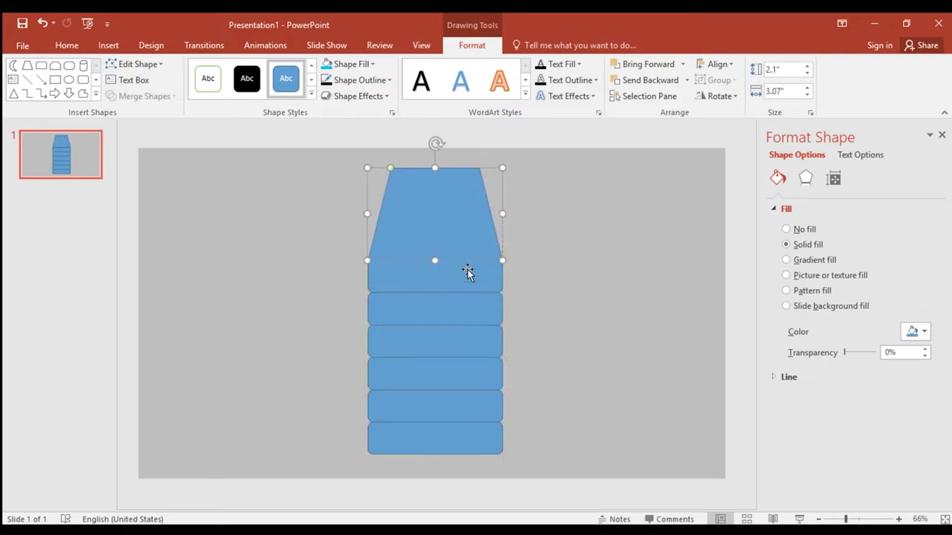
{"action": "mouse_move", "coordinate": [434, 166]}
{"action": "left_mouse_down"}
{"action": "mouse_move", "coordinate": [440, 226]}
{"action": "mouse_move", "coordinate": [392, 229]}
{"action": "mouse_move", "coordinate": [408, 230]}
{"action": "left_mouse_up"}
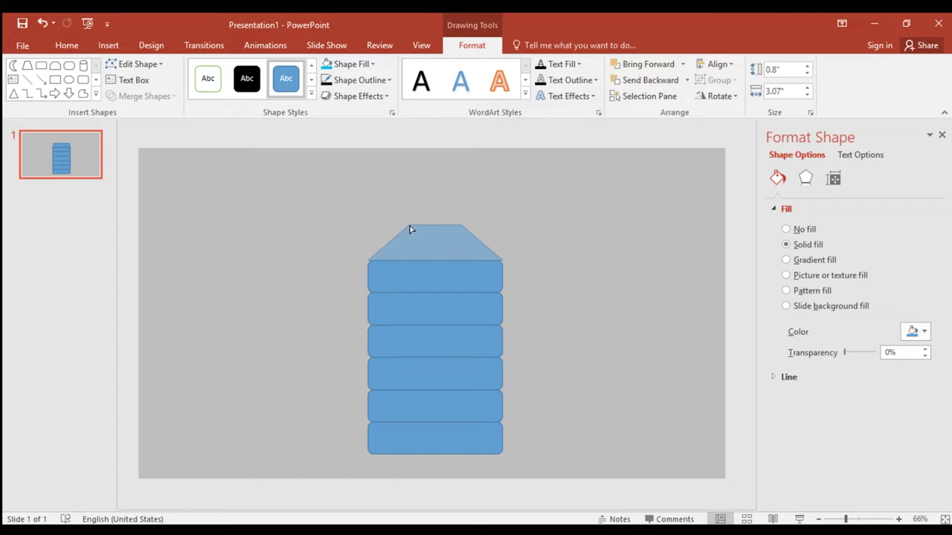
{"action": "left_click_drag", "start_coordinate": [409, 230], "coordinate": [409, 230]}
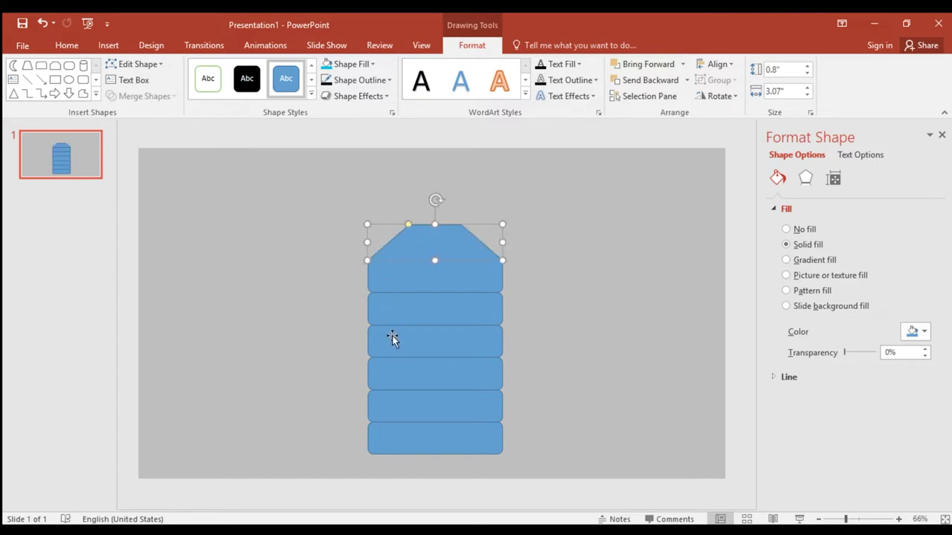
{"action": "left_click", "coordinate": [329, 324]}
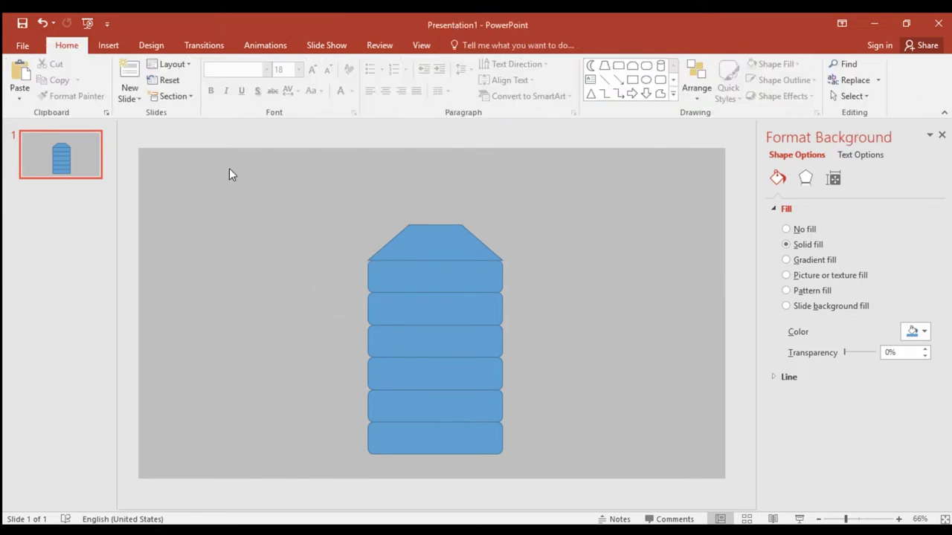
Draw a small rounded-rectangle cap and move it down onto the shoulder
{"action": "left_click", "coordinate": [108, 46]}
{"action": "left_click", "coordinate": [238, 76]}
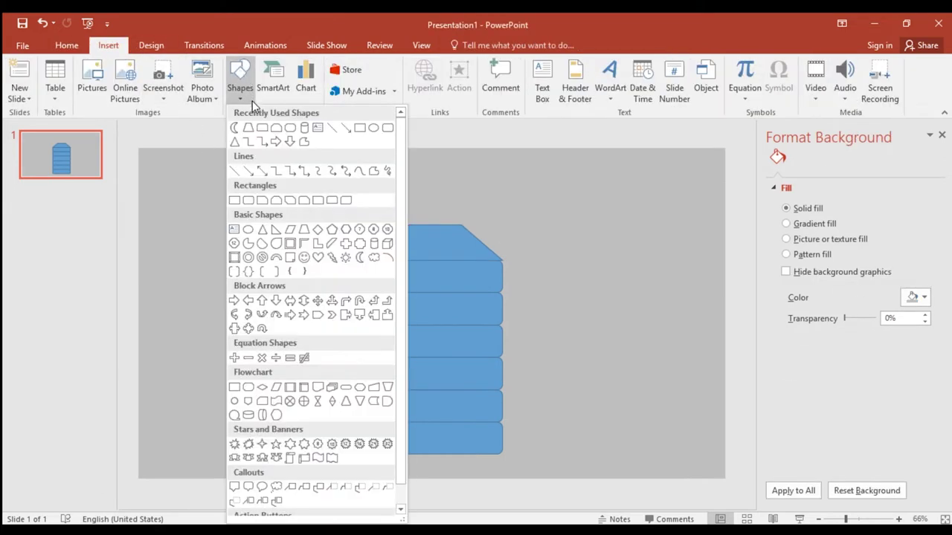
{"action": "left_click", "coordinate": [331, 200]}
{"action": "mouse_move", "coordinate": [419, 213]}
{"action": "left_mouse_down"}
{"action": "mouse_move", "coordinate": [470, 235]}
{"action": "mouse_move", "coordinate": [444, 215]}
{"action": "mouse_move", "coordinate": [463, 203]}
{"action": "left_mouse_up"}
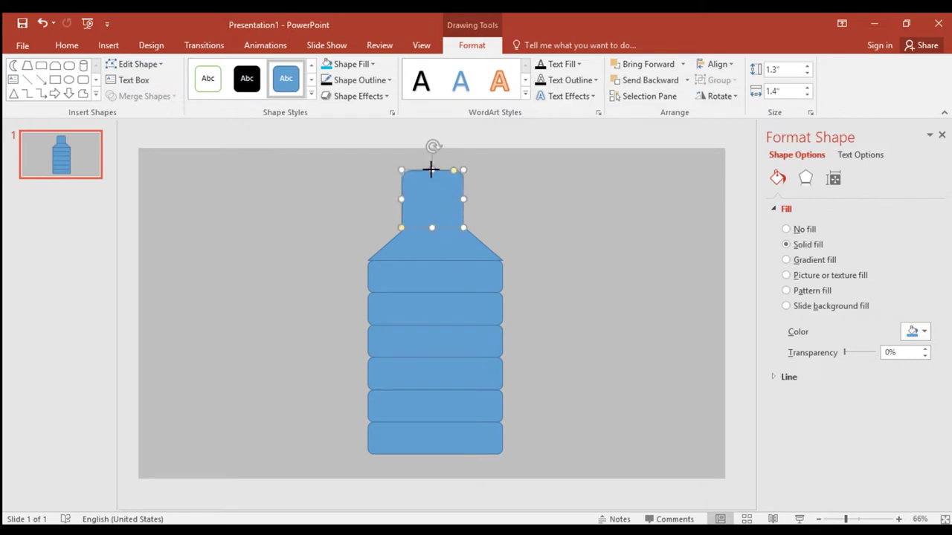
{"action": "mouse_move", "coordinate": [432, 168]}
{"action": "left_mouse_down"}
{"action": "mouse_move", "coordinate": [431, 189]}
{"action": "mouse_move", "coordinate": [467, 209]}
{"action": "mouse_move", "coordinate": [450, 216]}
{"action": "left_mouse_up"}
{"action": "left_click", "coordinate": [487, 216]}
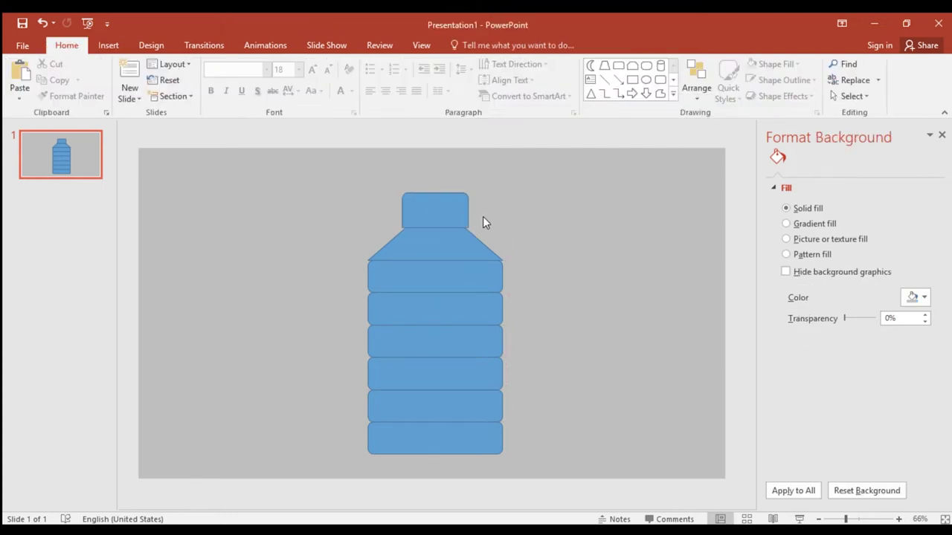
Narrow the cap to 1.28 inches wide and centre it above the shoulder
{"action": "left_click", "coordinate": [464, 213]}
{"action": "left_click_drag", "start_coordinate": [468, 210], "coordinate": [463, 209]}
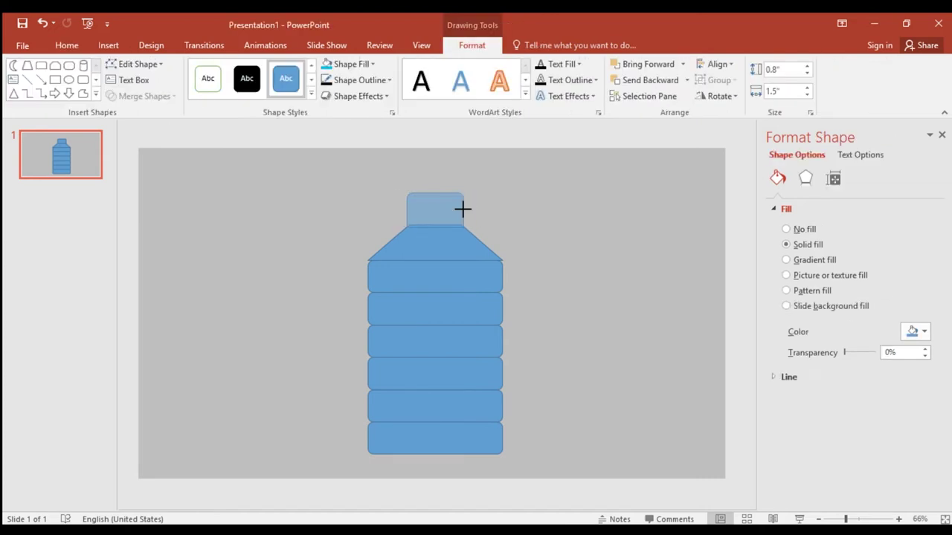
{"action": "left_click_drag", "start_coordinate": [462, 209], "coordinate": [463, 209]}
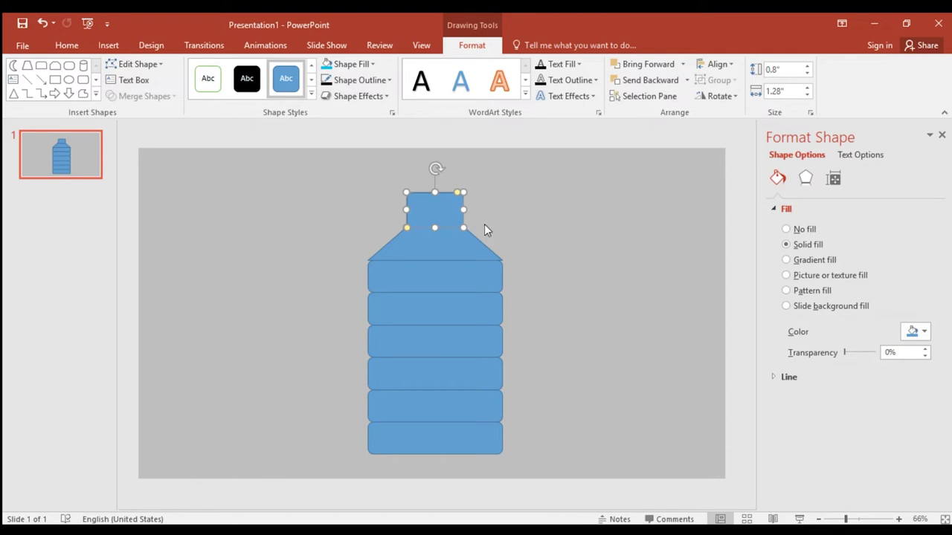
{"action": "left_click", "coordinate": [485, 229]}
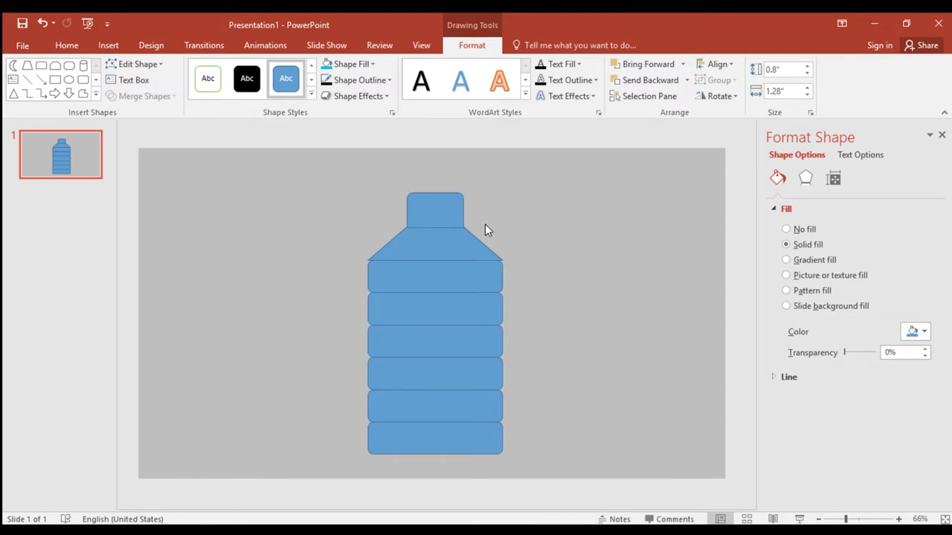
{"action": "left_click", "coordinate": [440, 213]}
{"action": "left_click_drag", "start_coordinate": [438, 216], "coordinate": [461, 208]}
Shift the cap into place and add a thin band across its lower edge
{"action": "left_click", "coordinate": [488, 220]}
{"action": "scroll", "coordinate": [461, 251], "scroll_direction": "up", "scroll_amount": 3, "text": "ctrl"}
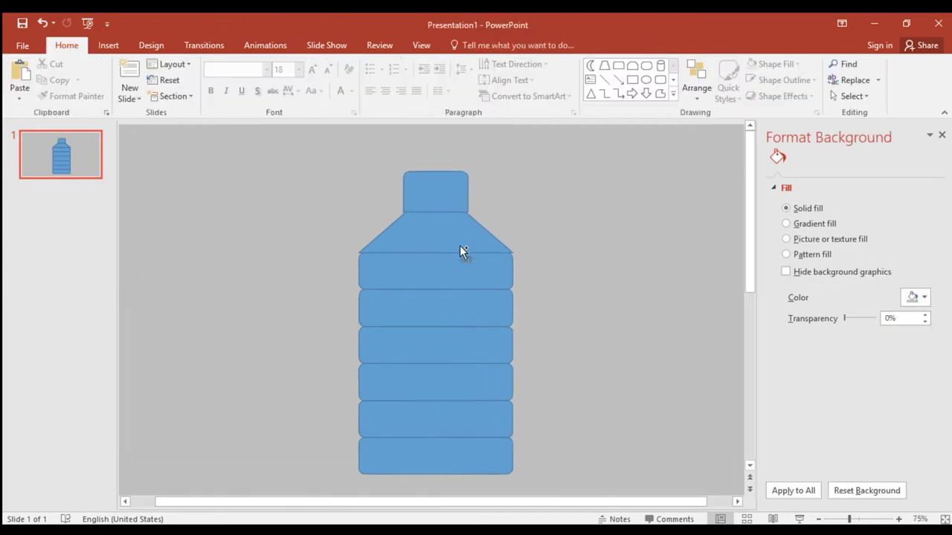
{"action": "scroll", "coordinate": [460, 243], "scroll_direction": "up", "scroll_amount": 1}
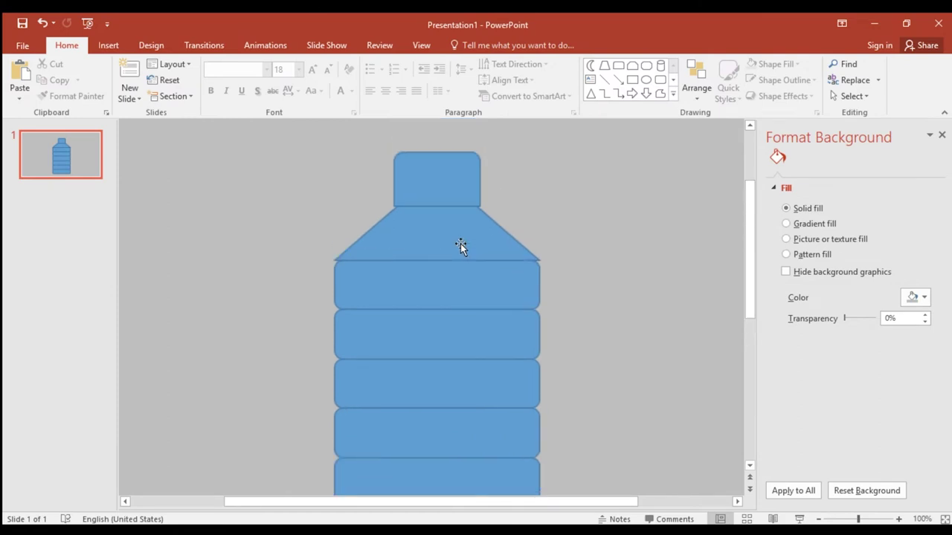
{"action": "scroll", "coordinate": [450, 183], "scroll_direction": "down", "scroll_amount": 1, "text": "ctrl"}
{"action": "scroll", "coordinate": [456, 187], "scroll_direction": "up", "scroll_amount": 1, "text": "ctrl"}
{"action": "mouse_move", "coordinate": [457, 187]}
{"action": "left_mouse_down"}
{"action": "mouse_move", "coordinate": [443, 215]}
{"action": "mouse_move", "coordinate": [445, 189]}
{"action": "left_mouse_up"}
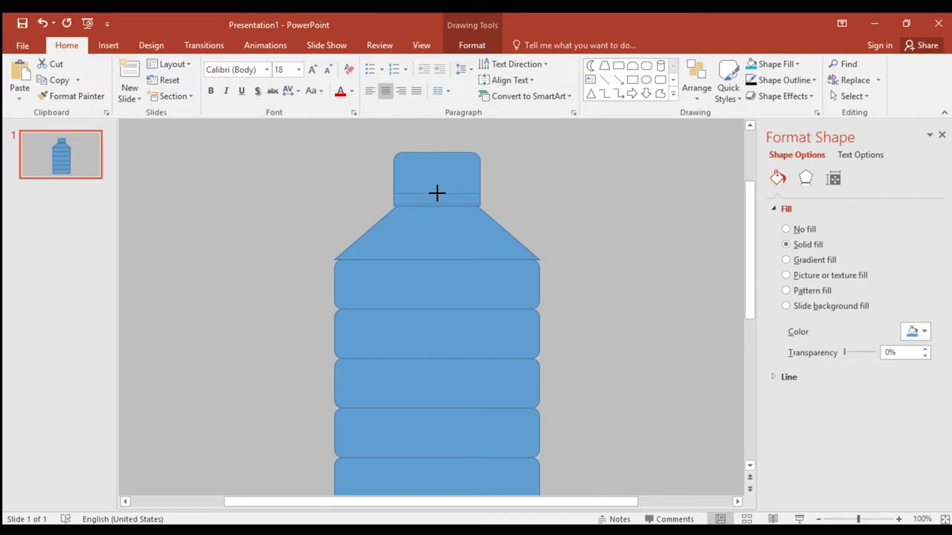
{"action": "mouse_move", "coordinate": [436, 195]}
{"action": "left_mouse_down"}
{"action": "mouse_move", "coordinate": [480, 198]}
{"action": "mouse_move", "coordinate": [449, 196]}
{"action": "left_mouse_up"}
{"action": "scroll", "coordinate": [516, 207], "scroll_direction": "down", "scroll_amount": 3}
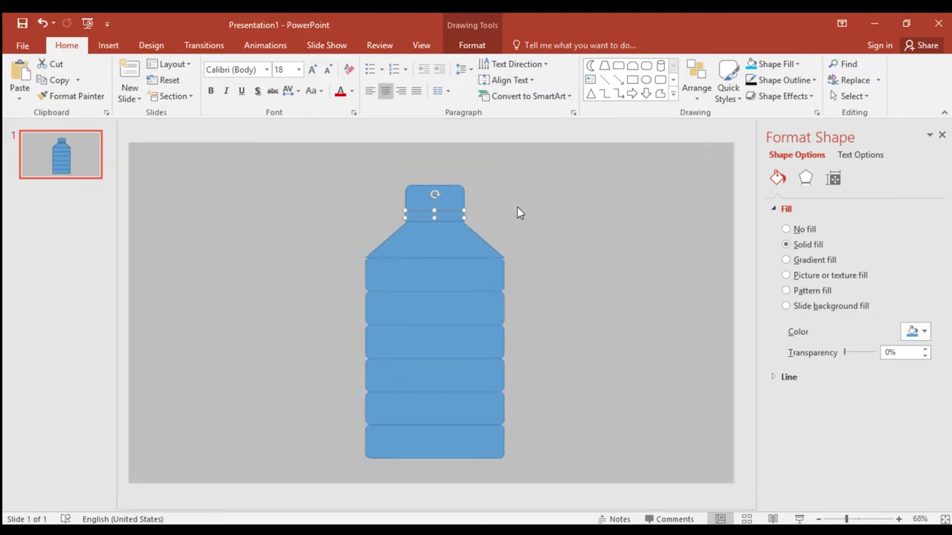
Give every shape on the slide a dark black outline
{"action": "left_click", "coordinate": [547, 274]}
{"action": "left_click", "coordinate": [455, 450]}
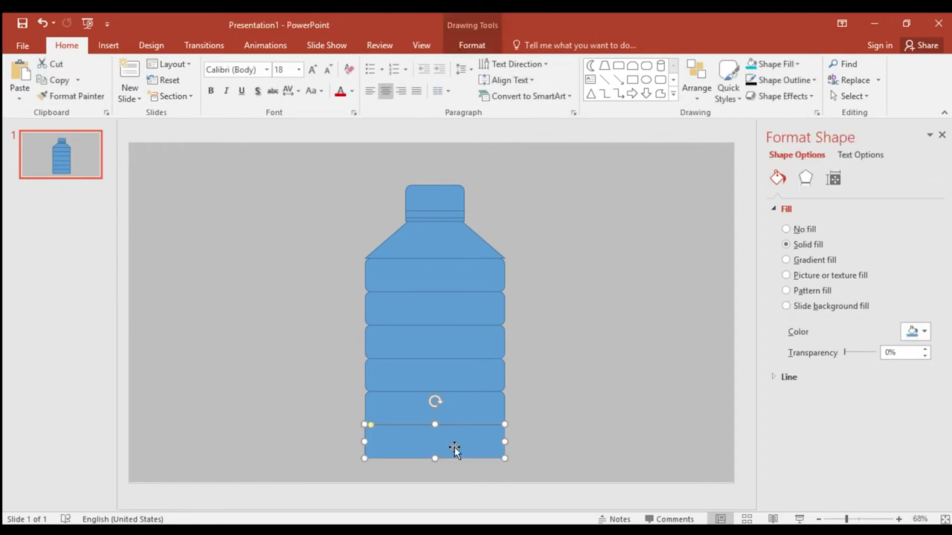
{"action": "key", "text": "ctrl+a"}
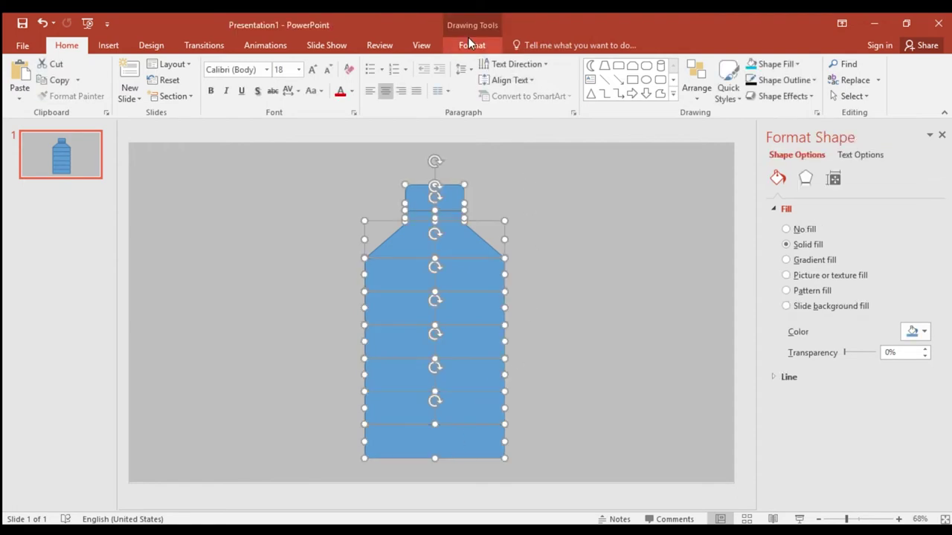
{"action": "left_click", "coordinate": [472, 44]}
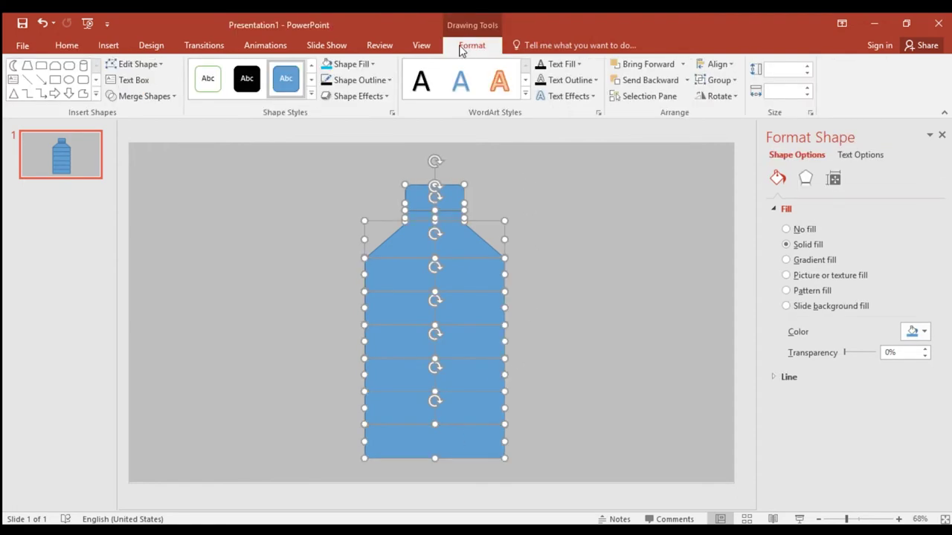
{"action": "left_click", "coordinate": [328, 82]}
{"action": "left_click", "coordinate": [586, 226]}
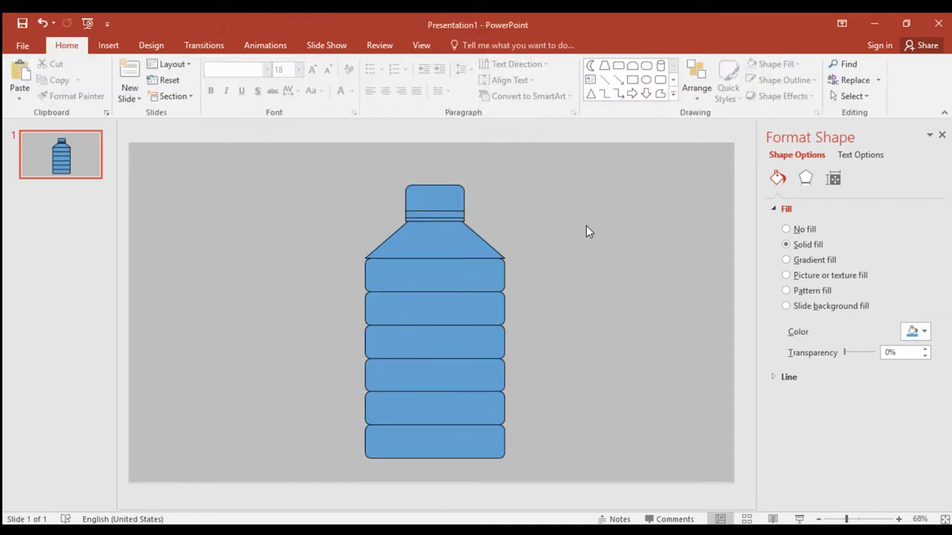
Give the five lower body bands a light blue outline
{"action": "left_click", "coordinate": [443, 442]}
{"action": "left_click", "coordinate": [456, 402], "text": "shift"}
{"action": "left_click", "coordinate": [458, 372], "text": "shift"}
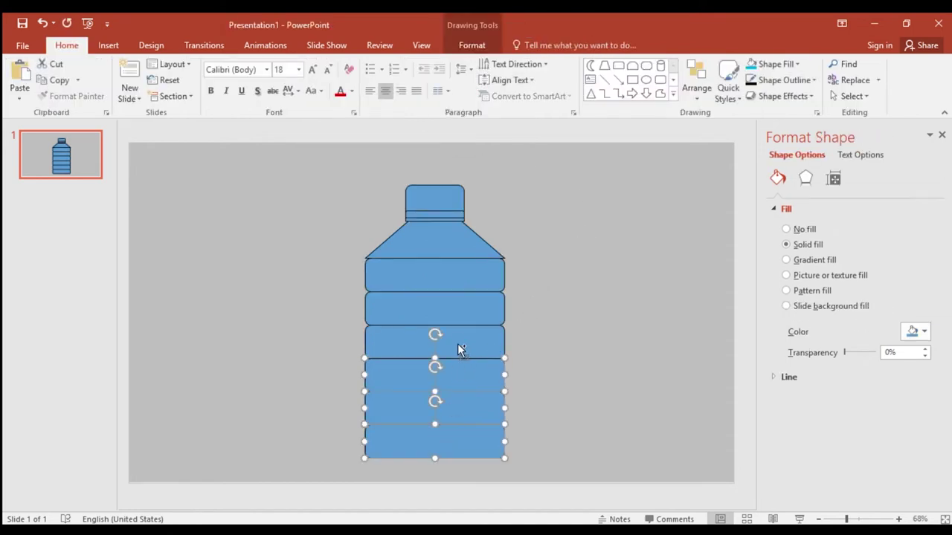
{"action": "left_click", "coordinate": [459, 341], "text": "shift"}
{"action": "left_click", "coordinate": [461, 311], "text": "shift"}
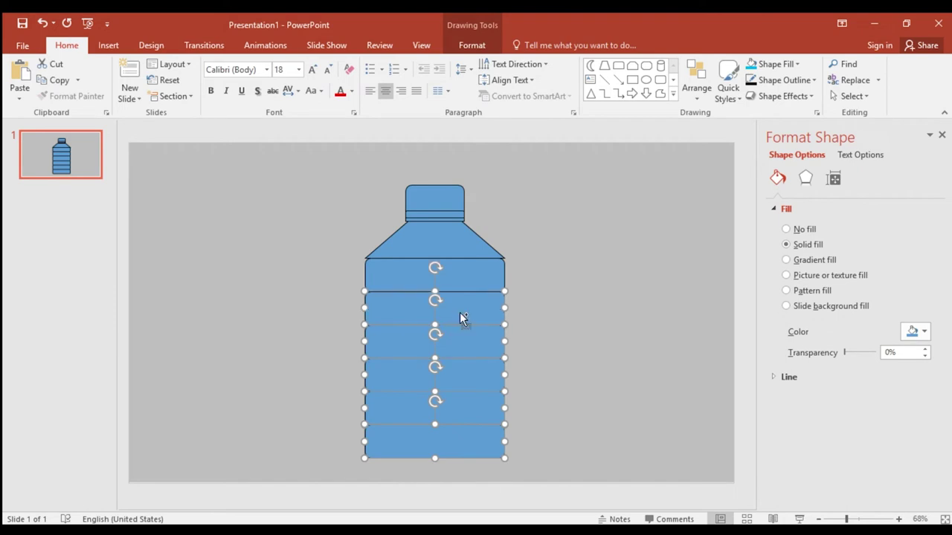
{"action": "left_click", "coordinate": [481, 52]}
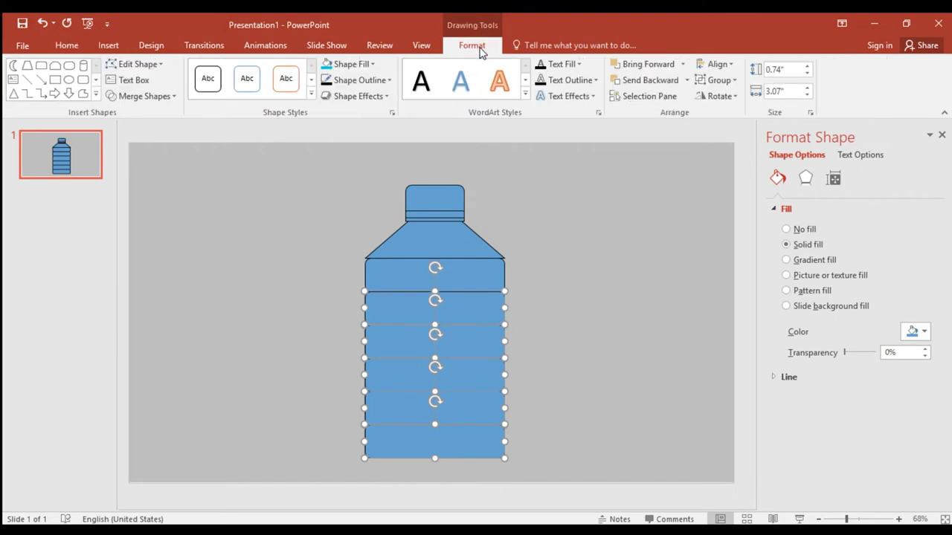
{"action": "left_click", "coordinate": [372, 80]}
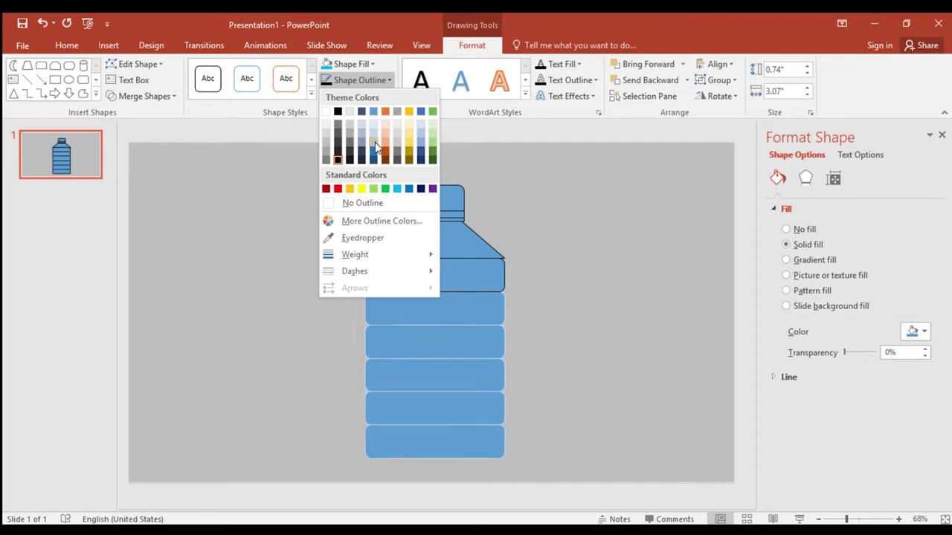
{"action": "left_click", "coordinate": [400, 190]}
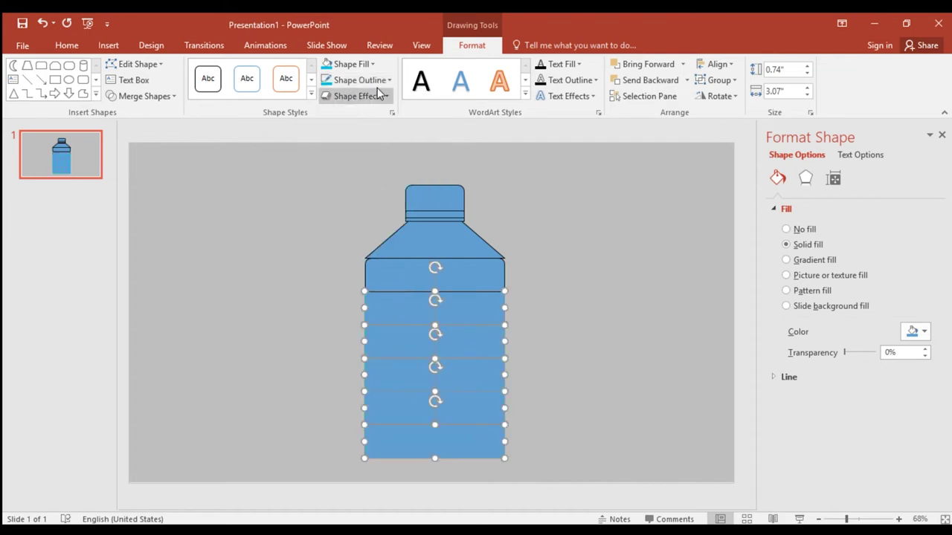
{"action": "left_click", "coordinate": [364, 80]}
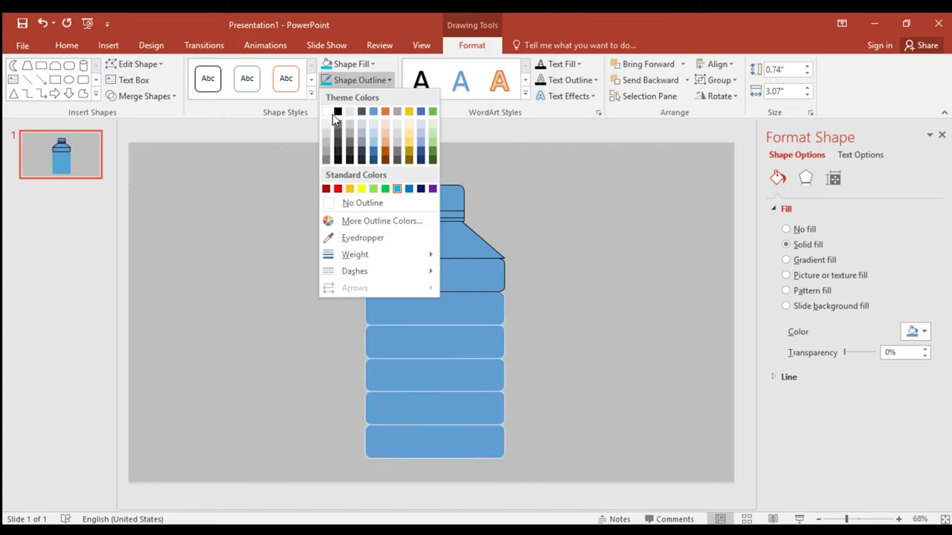
Give the five lower bands black outlines and a bright blue fill
{"action": "left_click", "coordinate": [338, 112]}
{"action": "left_click", "coordinate": [336, 67]}
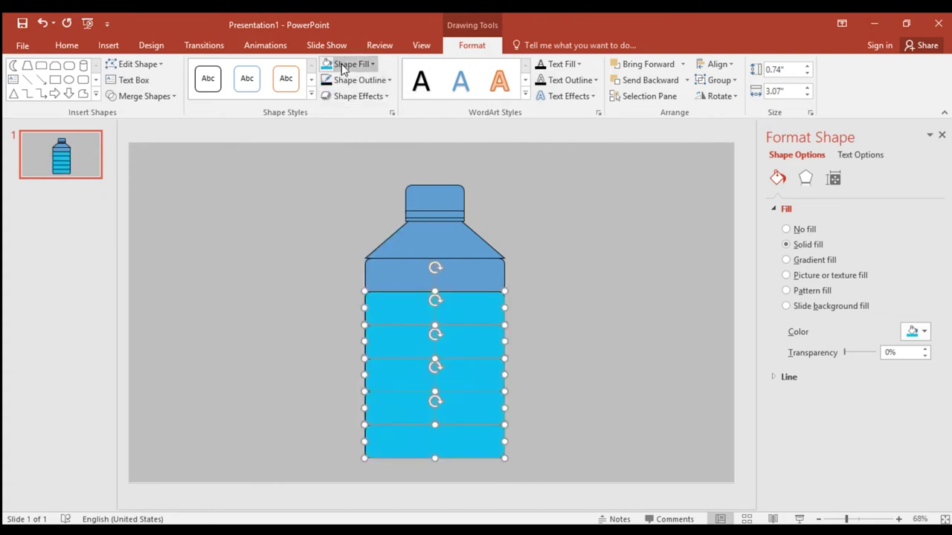
{"action": "left_click", "coordinate": [353, 64]}
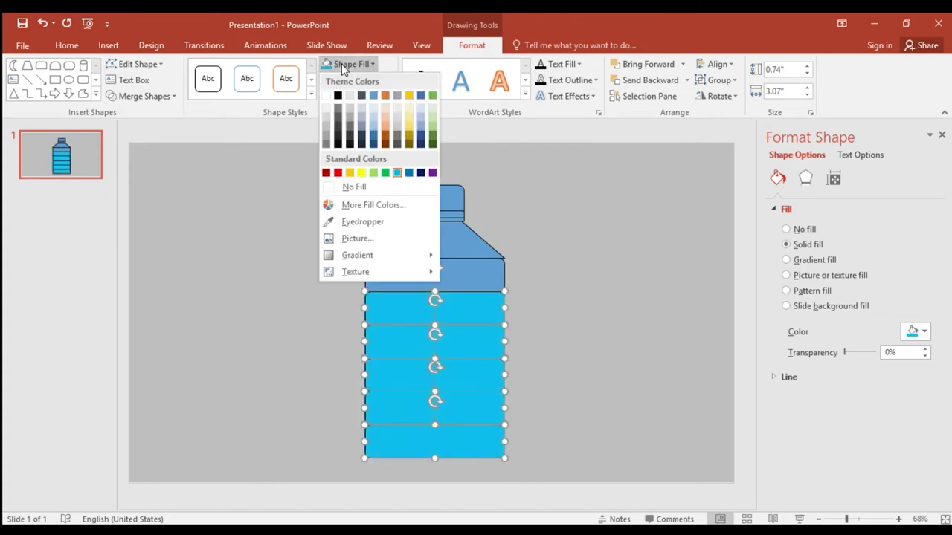
{"action": "left_click", "coordinate": [397, 173]}
Set the top body band and the shoulder to No Fill
{"action": "left_click", "coordinate": [466, 265]}
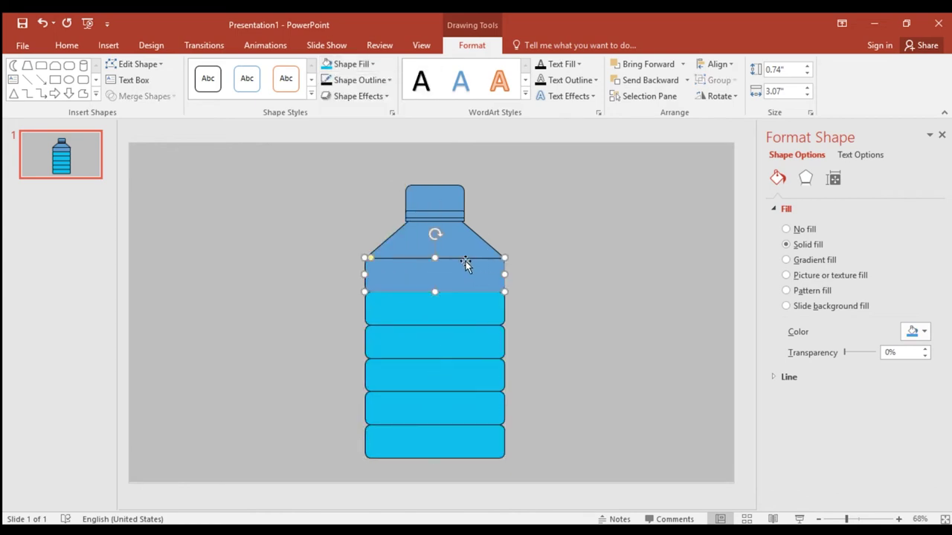
{"action": "left_click", "coordinate": [459, 251], "text": "shift"}
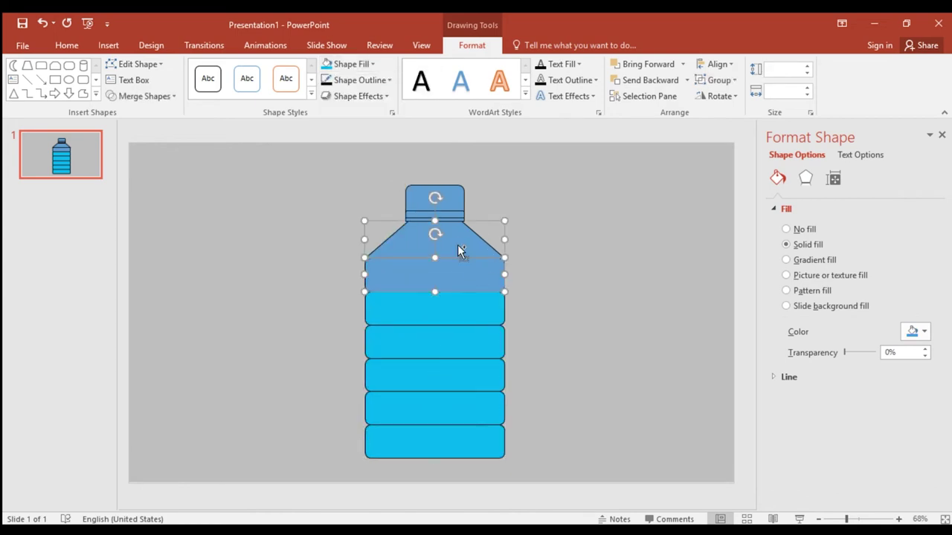
{"action": "left_click", "coordinate": [358, 66]}
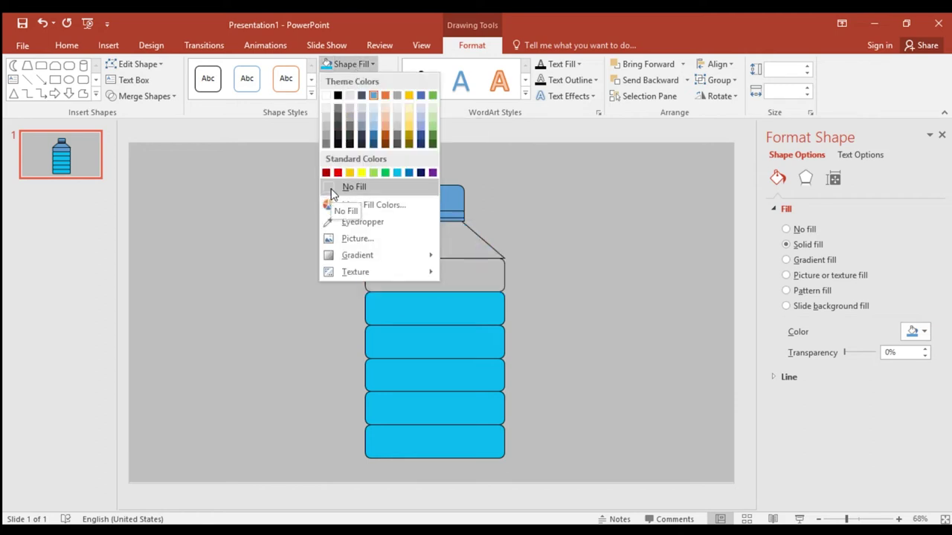
{"action": "left_click", "coordinate": [333, 191]}
Fill the bottle cap and its thin ring with the gold theme colour
{"action": "left_click", "coordinate": [444, 201]}
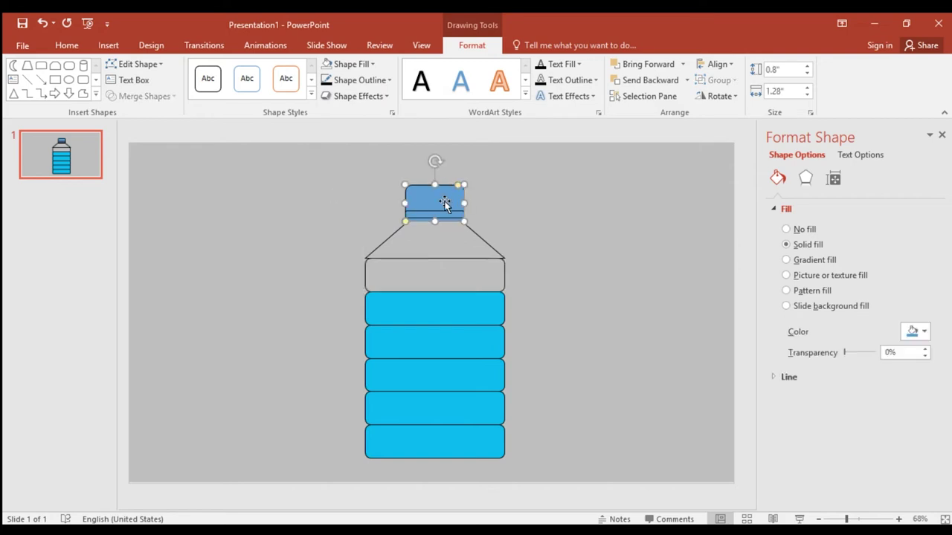
{"action": "left_click", "coordinate": [441, 211], "text": "shift"}
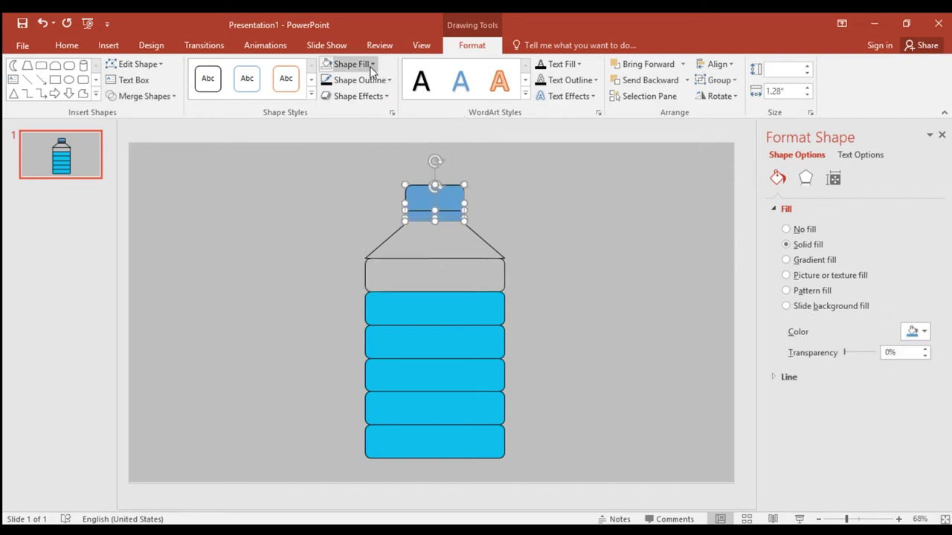
{"action": "left_click", "coordinate": [351, 64]}
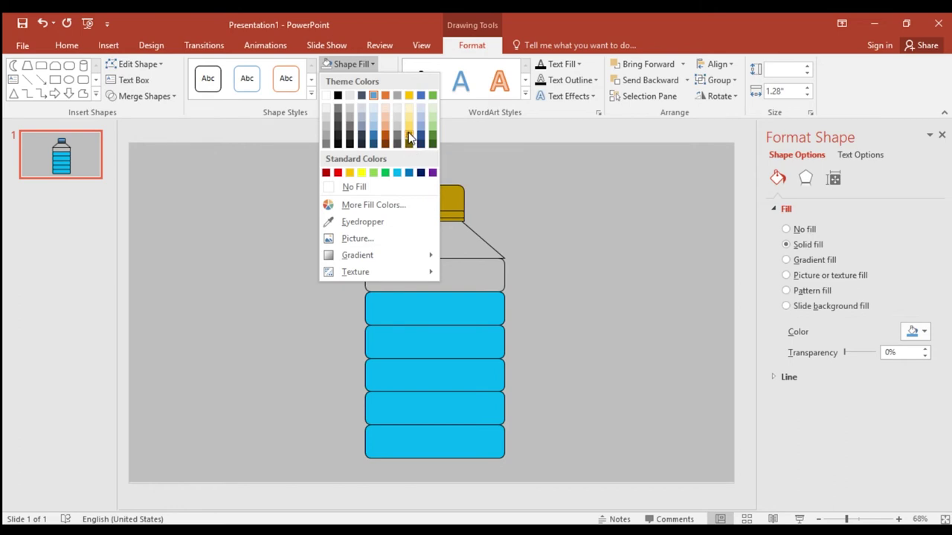
{"action": "left_click", "coordinate": [409, 140]}
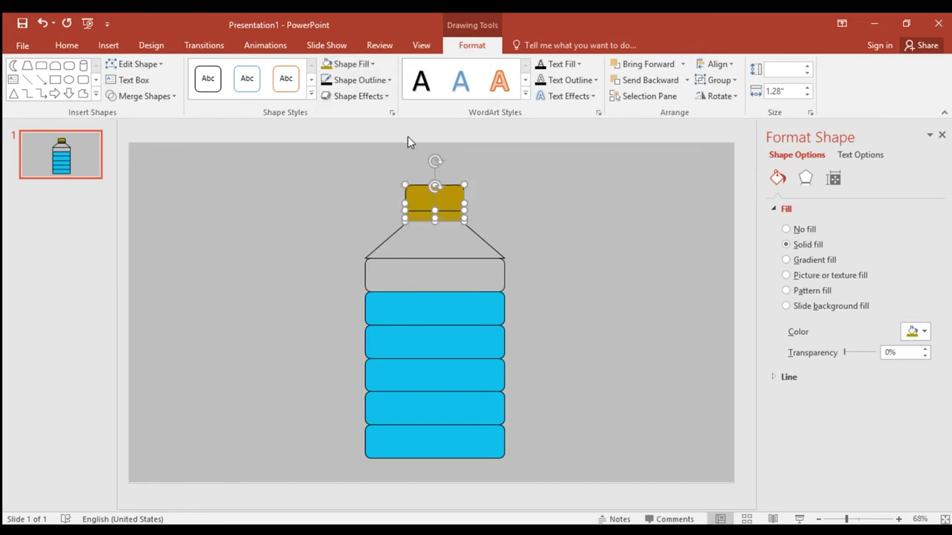
{"action": "left_click", "coordinate": [480, 198]}
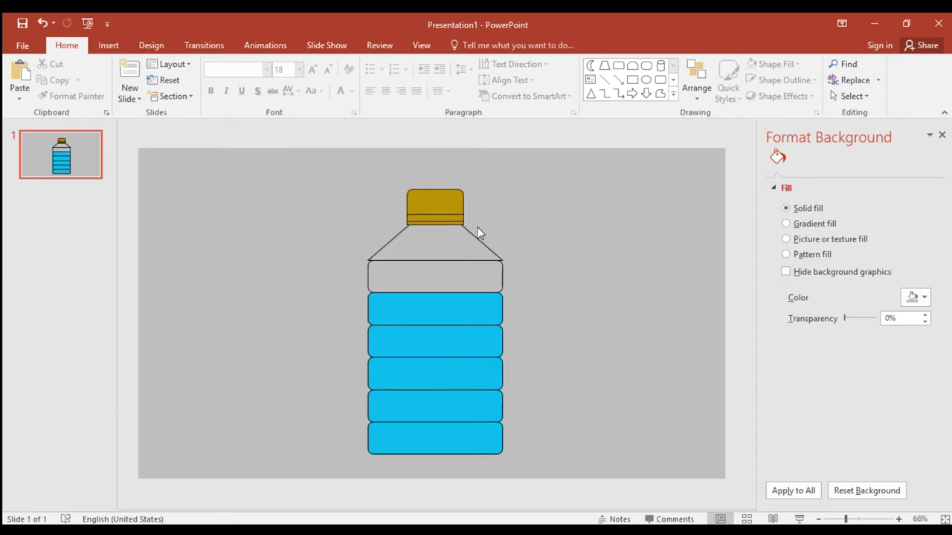
Select all shapes and set their outline weight to 4½ pt
{"action": "key", "text": "ctrl+a"}
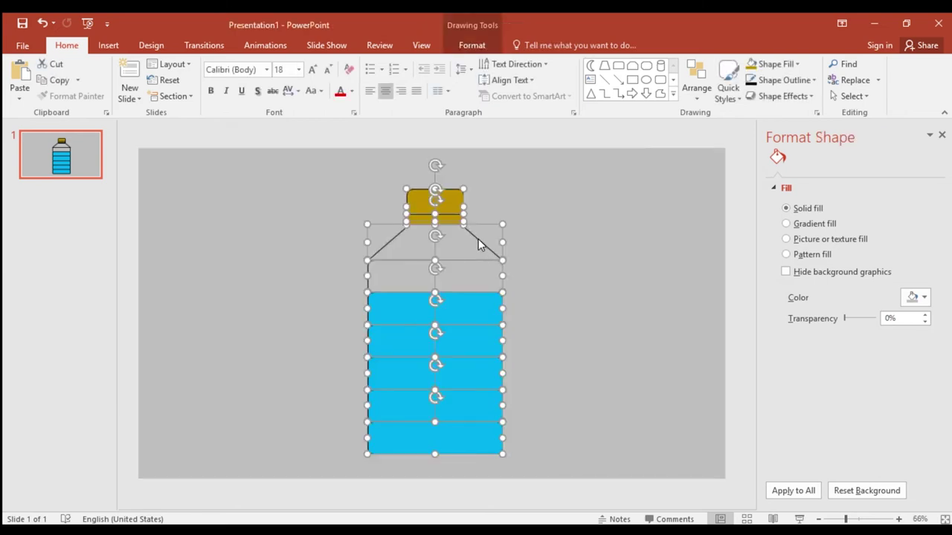
{"action": "left_click", "coordinate": [477, 48]}
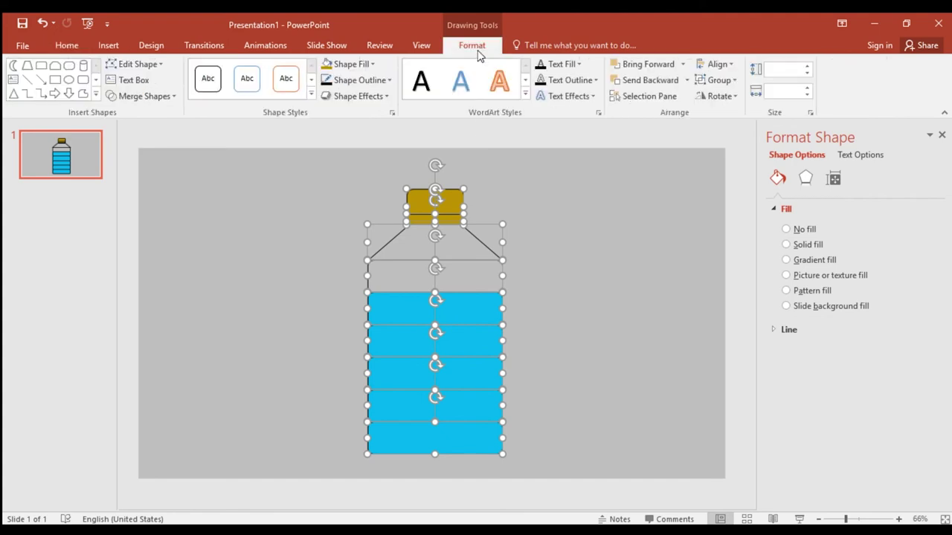
{"action": "left_click", "coordinate": [375, 85]}
{"action": "mouse_move", "coordinate": [384, 253]}
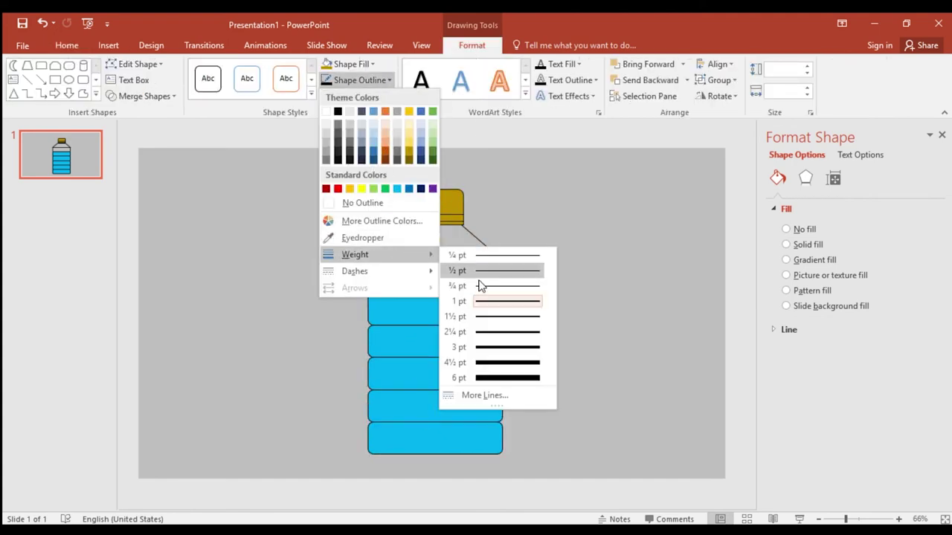
{"action": "left_click", "coordinate": [496, 364]}
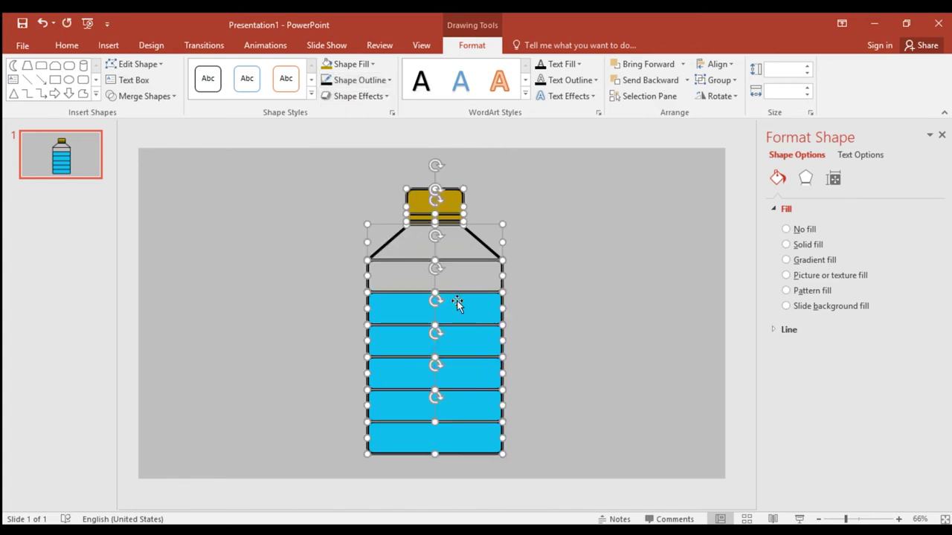
{"action": "scroll", "coordinate": [458, 300], "scroll_direction": "up", "scroll_amount": 2}
{"action": "scroll", "coordinate": [458, 300], "scroll_direction": "up", "scroll_amount": 4}
Narrow the trapezoid shoulder so its sides match the bottle body's width
{"action": "left_click", "coordinate": [642, 183]}
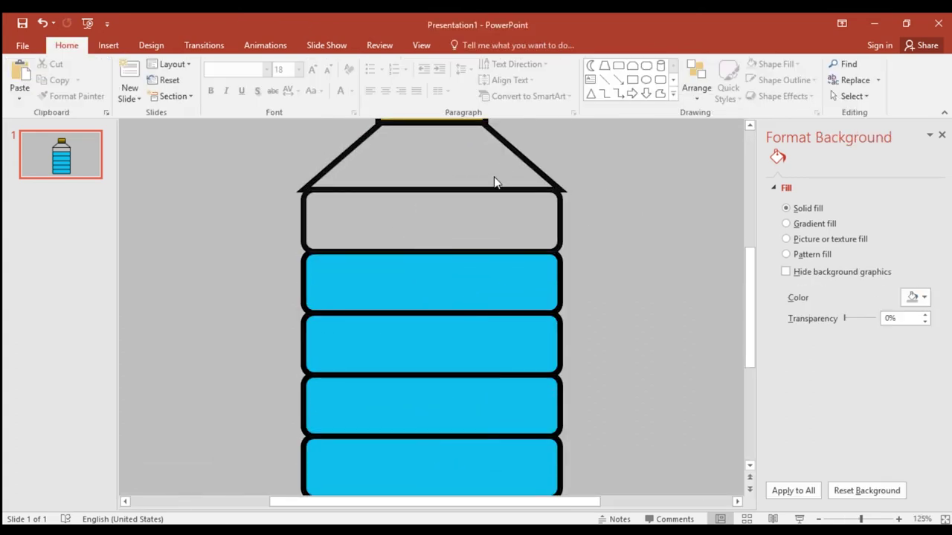
{"action": "left_click", "coordinate": [507, 151]}
{"action": "scroll", "coordinate": [565, 233], "scroll_direction": "up", "scroll_amount": 2}
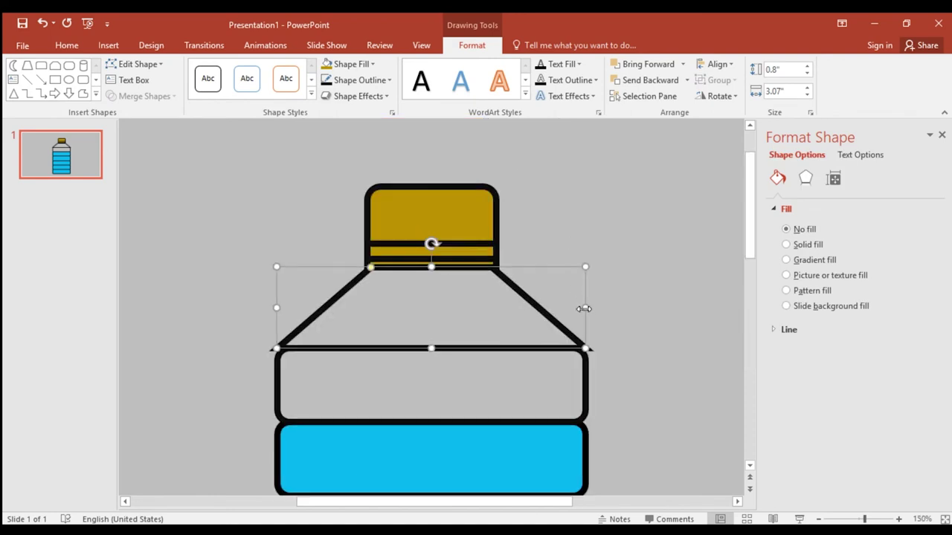
{"action": "left_click_drag", "start_coordinate": [584, 308], "coordinate": [577, 308]}
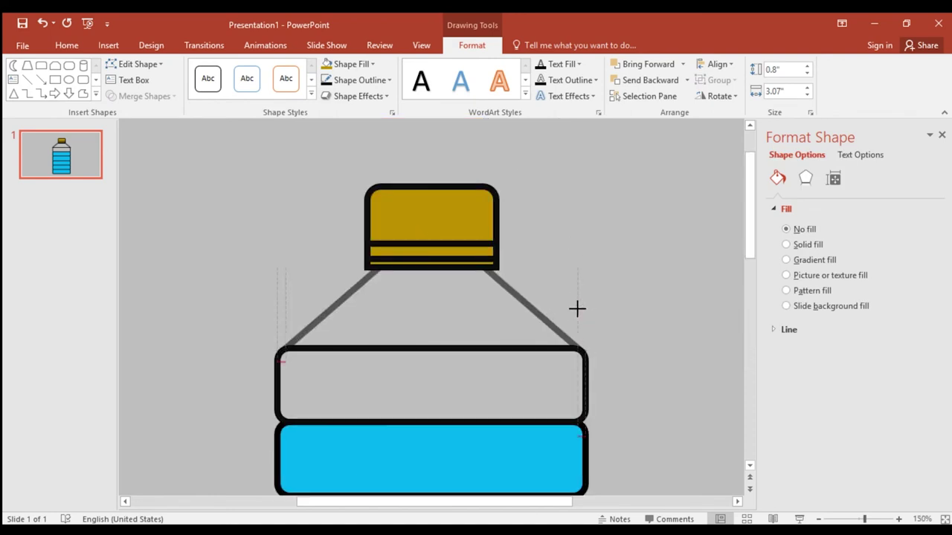
{"action": "left_click_drag", "start_coordinate": [577, 307], "coordinate": [577, 309]}
{"action": "left_click", "coordinate": [607, 306]}
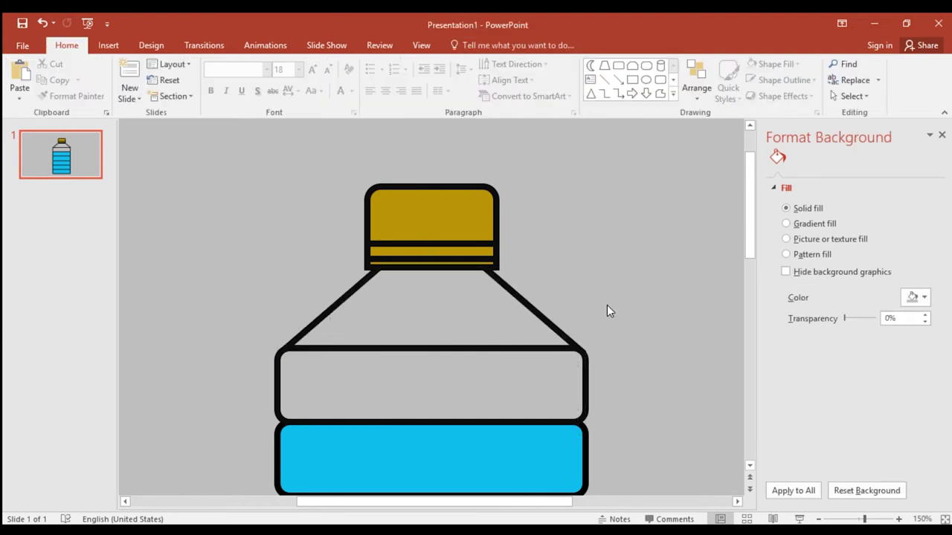
{"action": "scroll", "coordinate": [607, 310], "scroll_direction": "down", "scroll_amount": 1, "text": "ctrl"}
{"action": "scroll", "coordinate": [607, 311], "scroll_direction": "up", "scroll_amount": 1}
{"action": "scroll", "coordinate": [607, 311], "scroll_direction": "up", "scroll_amount": 1}
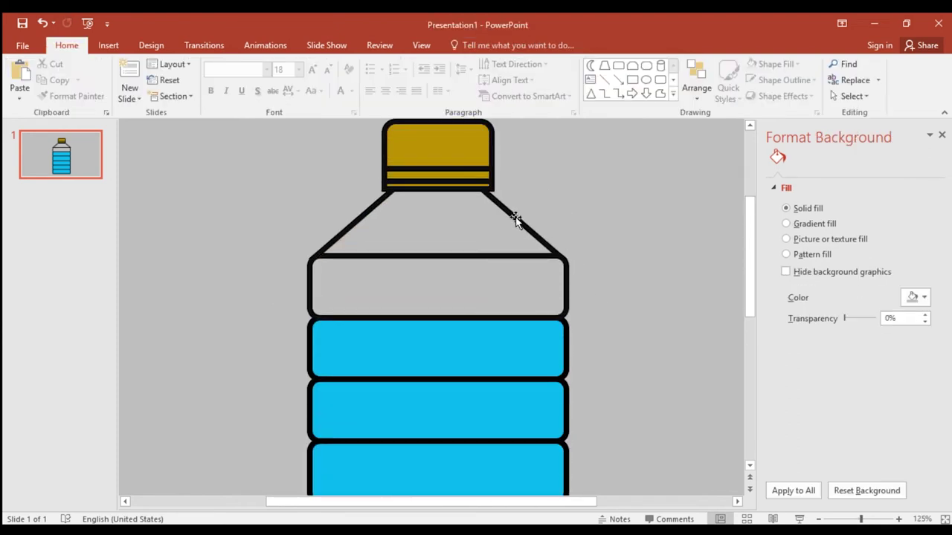
Slim the gold cap from its right side to fit the shoulder's top edge
{"action": "left_click", "coordinate": [484, 167]}
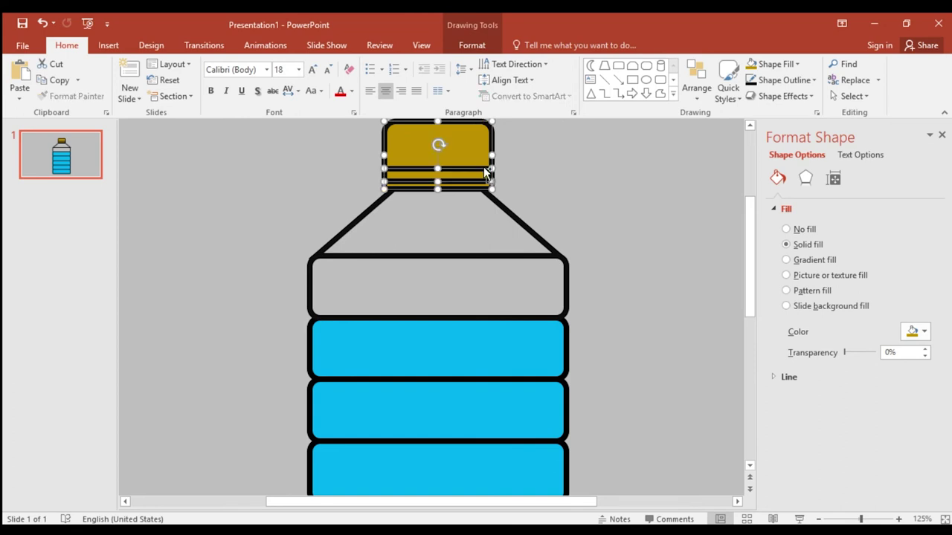
{"action": "left_click_drag", "start_coordinate": [492, 154], "coordinate": [485, 157]}
{"action": "left_click", "coordinate": [532, 181]}
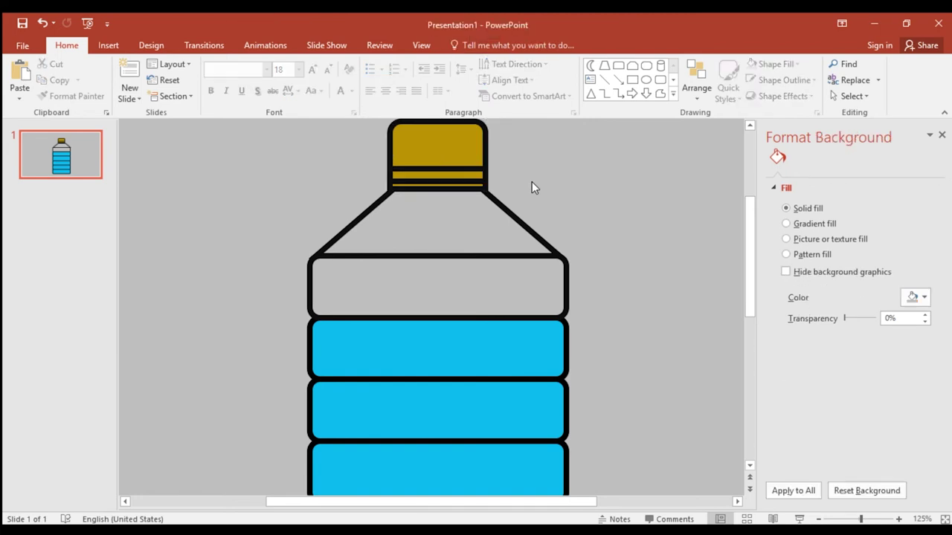
{"action": "scroll", "coordinate": [532, 181], "scroll_direction": "down", "scroll_amount": 3}
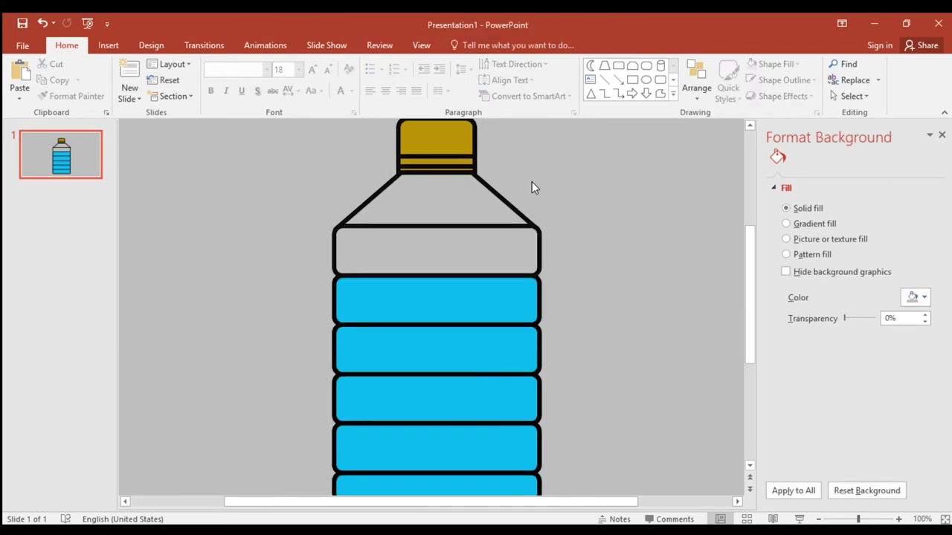
Drag the thin stripe in the gold cap down to sit along the cap's bottom edge
{"action": "left_click", "coordinate": [444, 161]}
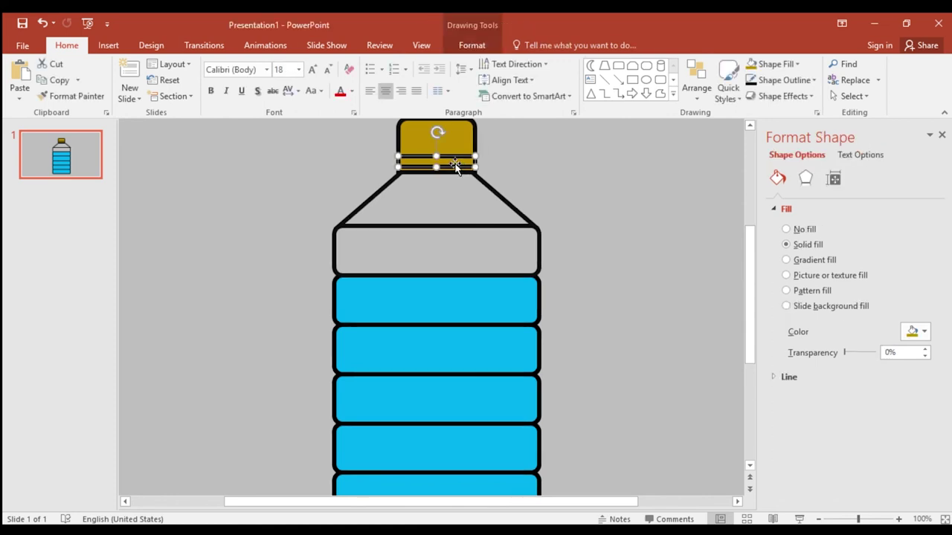
{"action": "left_click_drag", "start_coordinate": [445, 160], "coordinate": [436, 161]}
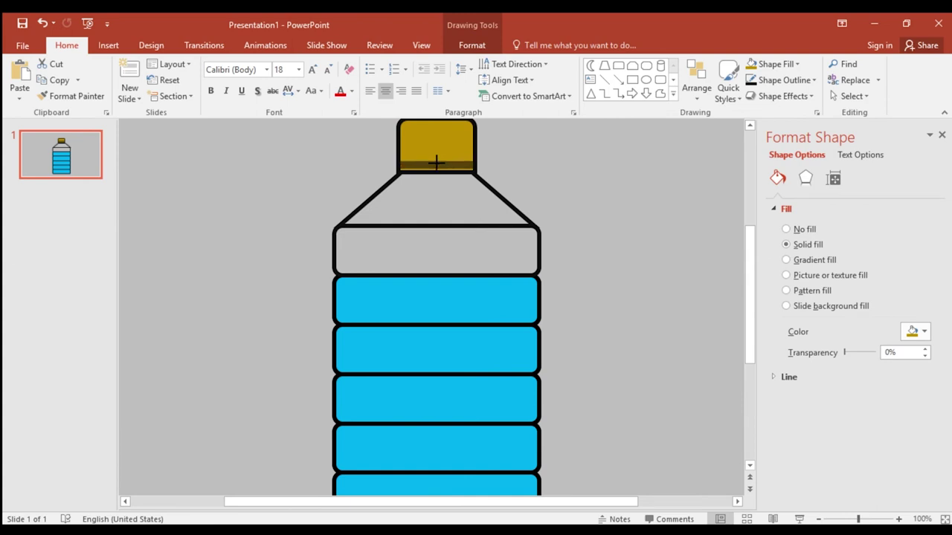
{"action": "left_click_drag", "start_coordinate": [436, 161], "coordinate": [436, 163]}
{"action": "left_click", "coordinate": [501, 174]}
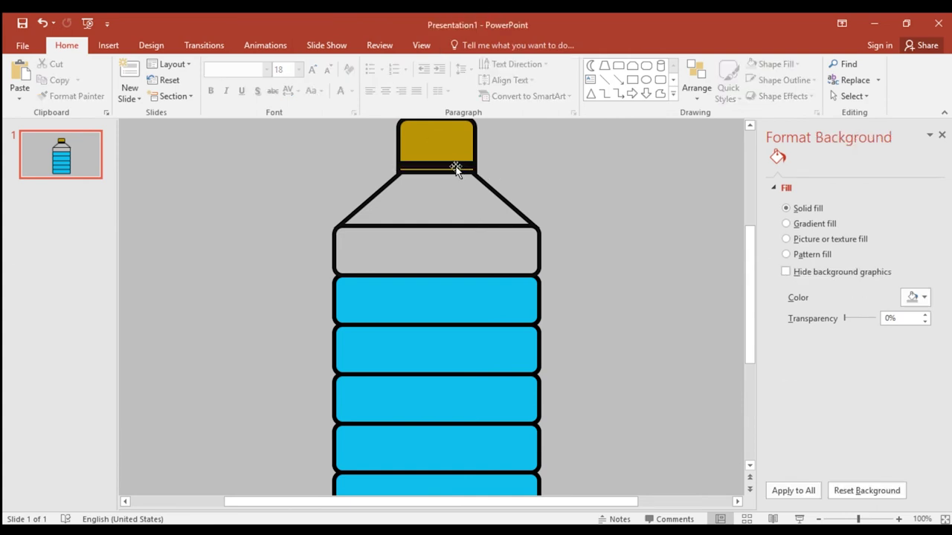
{"action": "left_click", "coordinate": [455, 165]}
{"action": "left_click", "coordinate": [505, 185]}
{"action": "scroll", "coordinate": [521, 195], "scroll_direction": "down", "scroll_amount": 3}
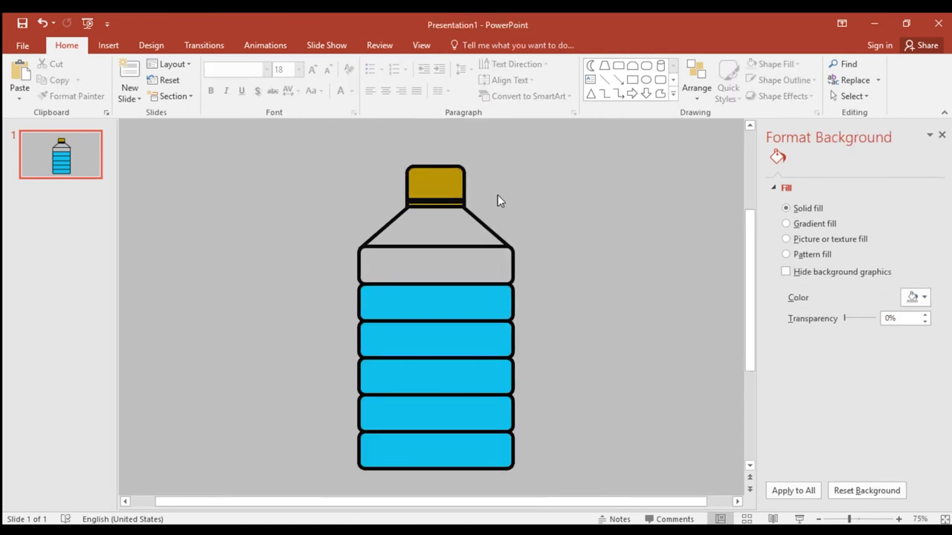
{"action": "left_click", "coordinate": [446, 198]}
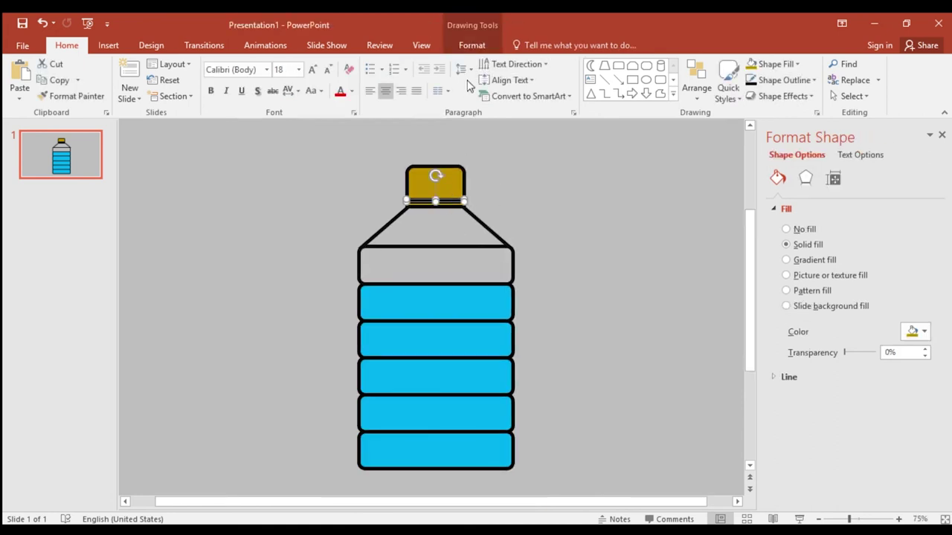
{"action": "left_click", "coordinate": [471, 45]}
{"action": "left_click", "coordinate": [374, 81]}
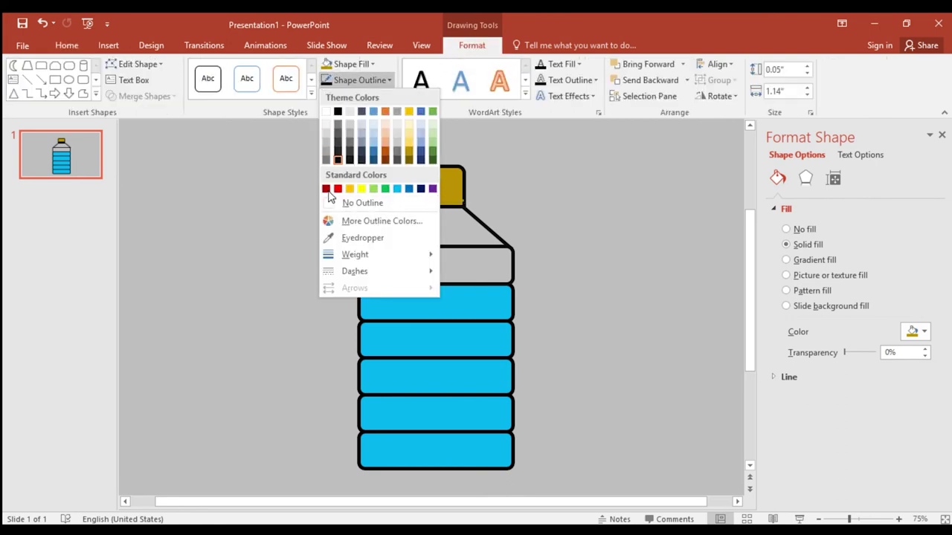
{"action": "mouse_move", "coordinate": [416, 256]}
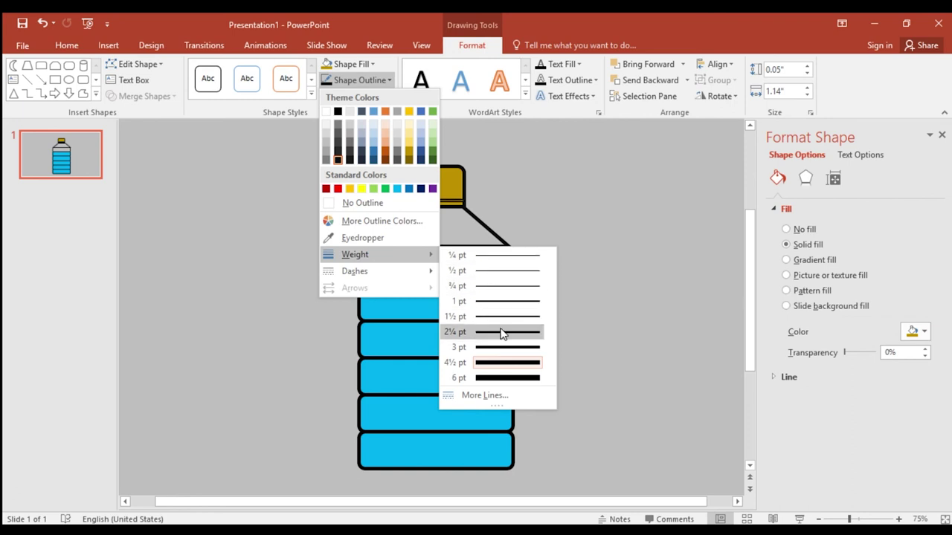
{"action": "left_click", "coordinate": [527, 213]}
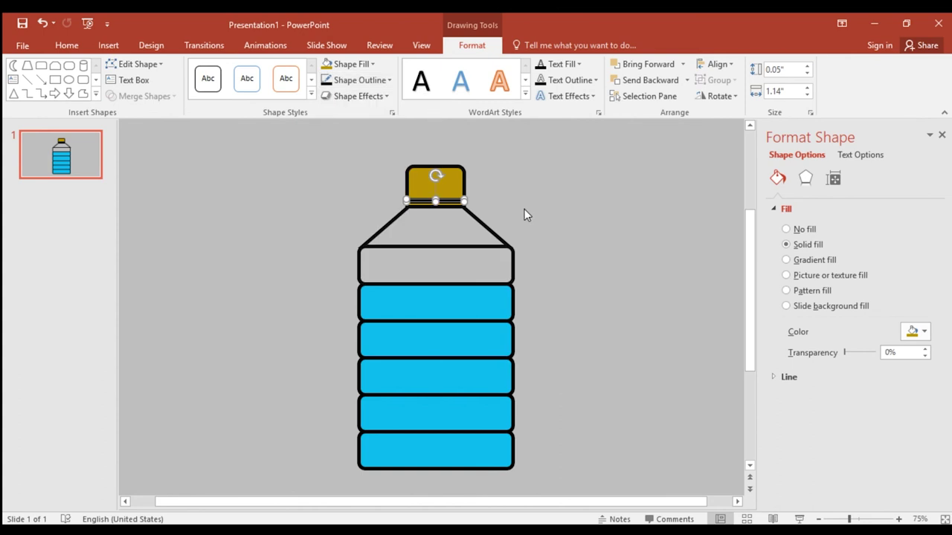
{"action": "left_click", "coordinate": [525, 214]}
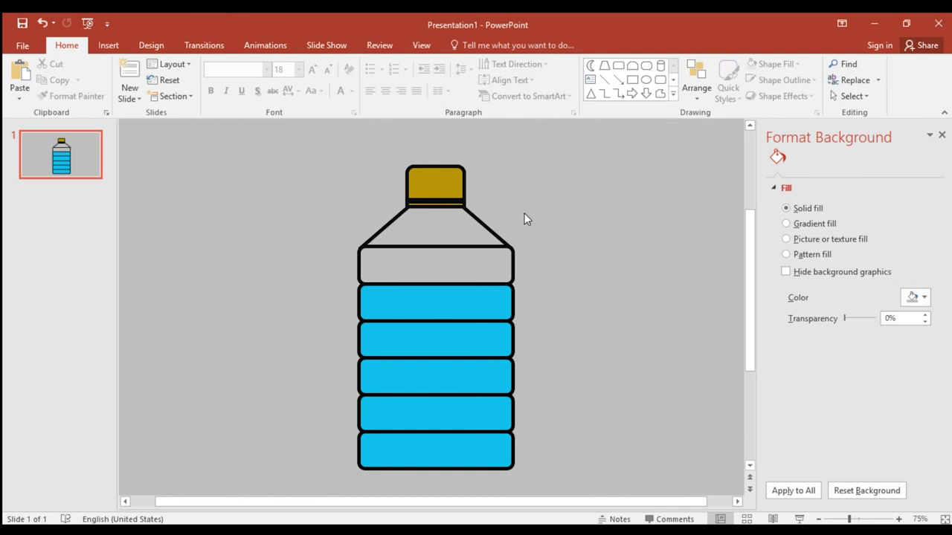
Give the shoulder trapezoid and the top rectangle band a white shape fill
{"action": "left_click", "coordinate": [472, 266]}
{"action": "left_click", "coordinate": [471, 260]}
{"action": "left_click", "coordinate": [466, 249]}
{"action": "left_click", "coordinate": [513, 266], "text": "shift"}
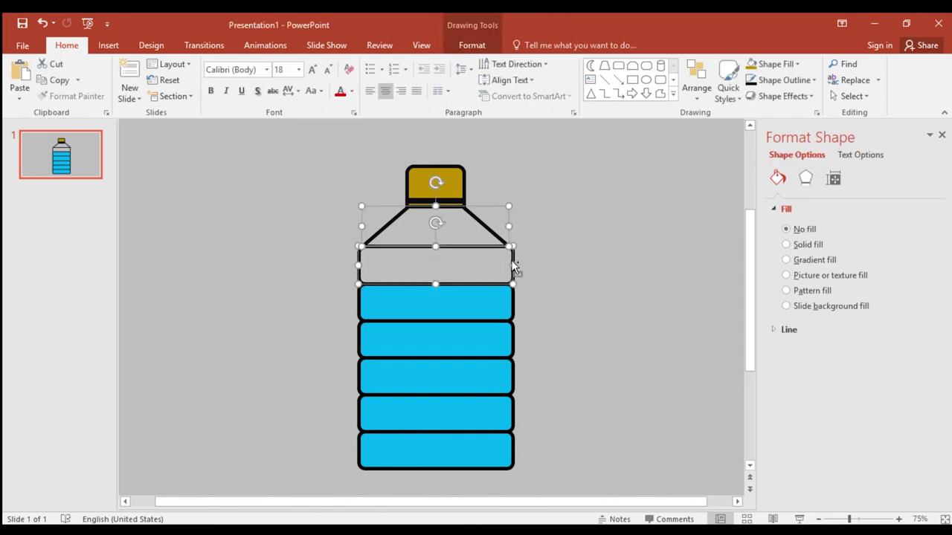
{"action": "left_click", "coordinate": [471, 45]}
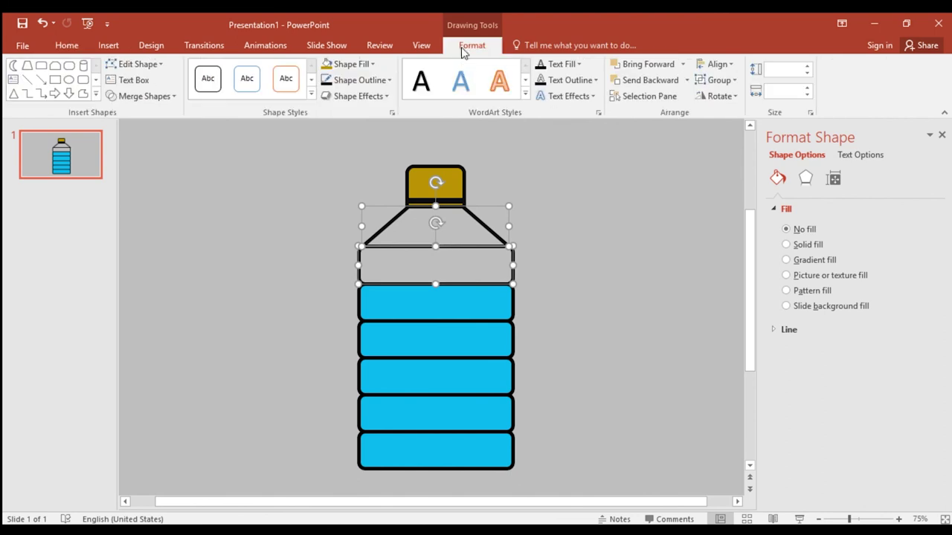
{"action": "left_click", "coordinate": [372, 64]}
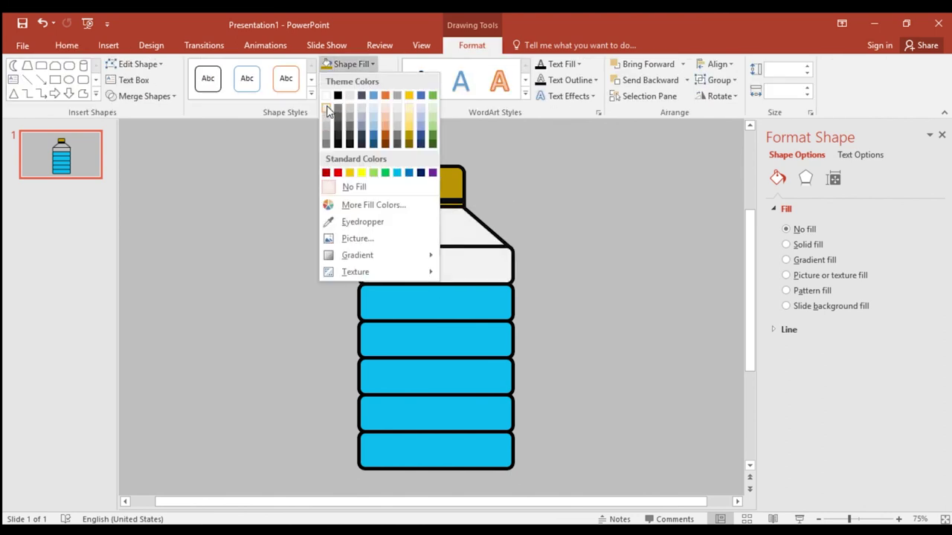
{"action": "left_click", "coordinate": [328, 110]}
{"action": "left_click", "coordinate": [603, 289]}
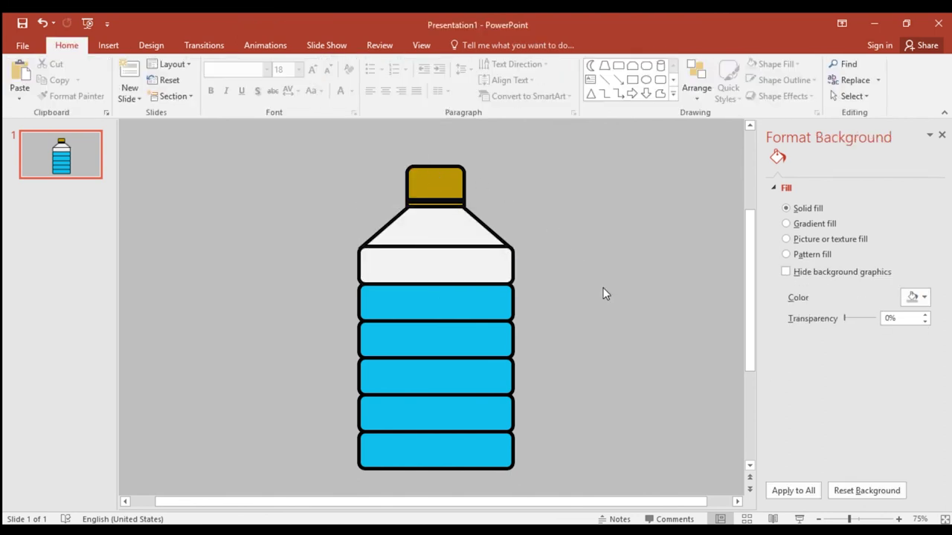